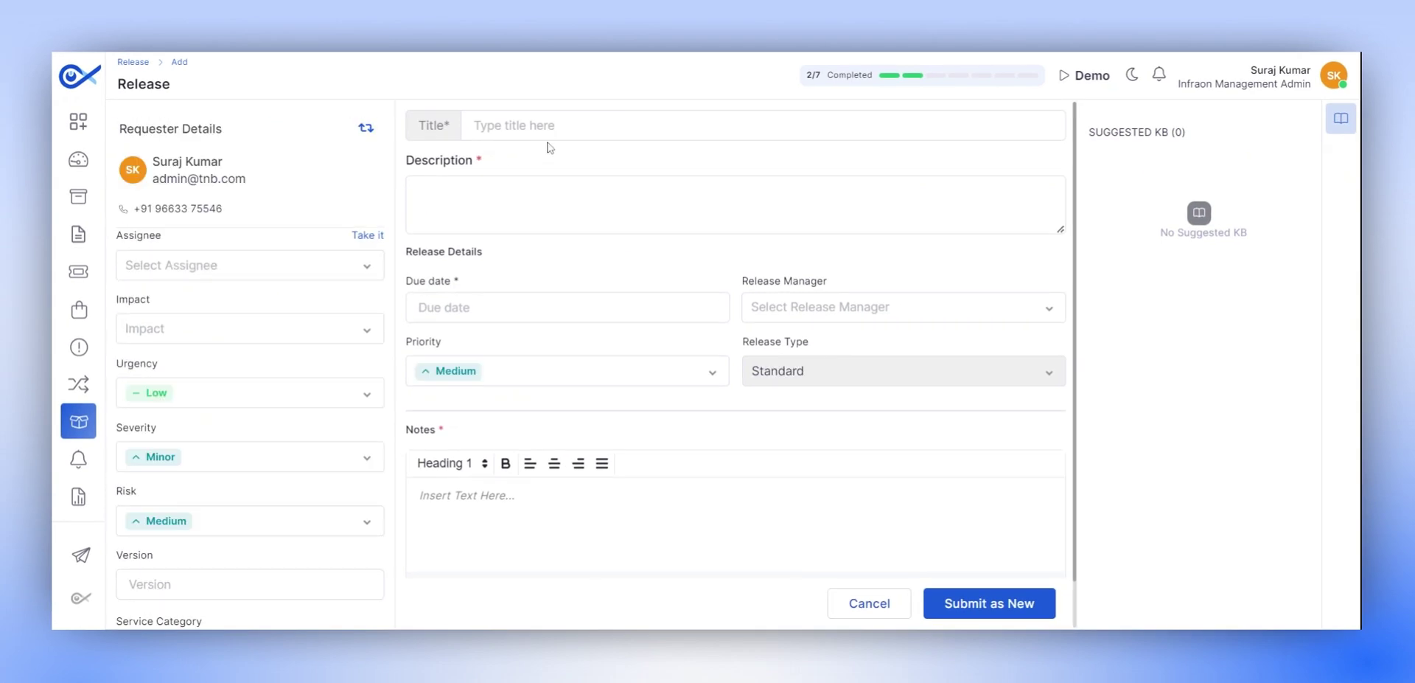
# - Enter "System Upgrade Version 2.0.0" as the title of the new release
pyautogui.click(541, 133)
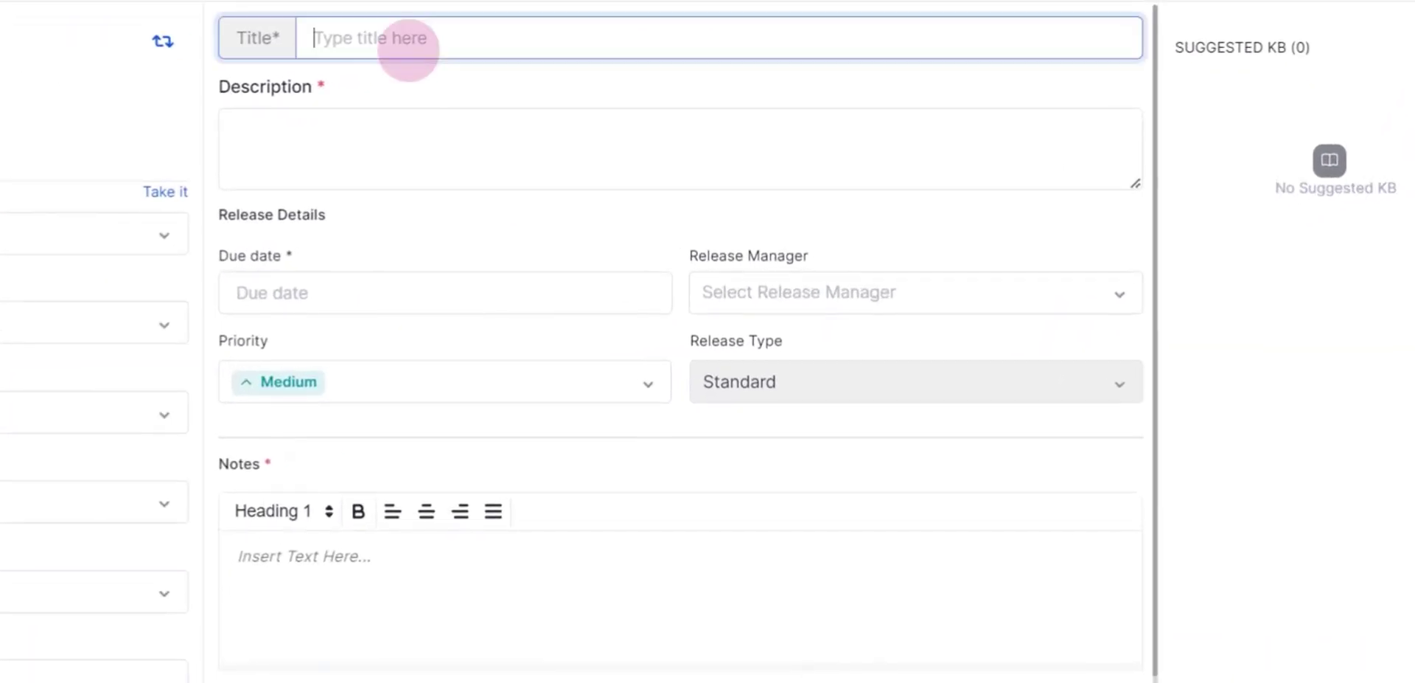
pyautogui.write('System Upgrade')
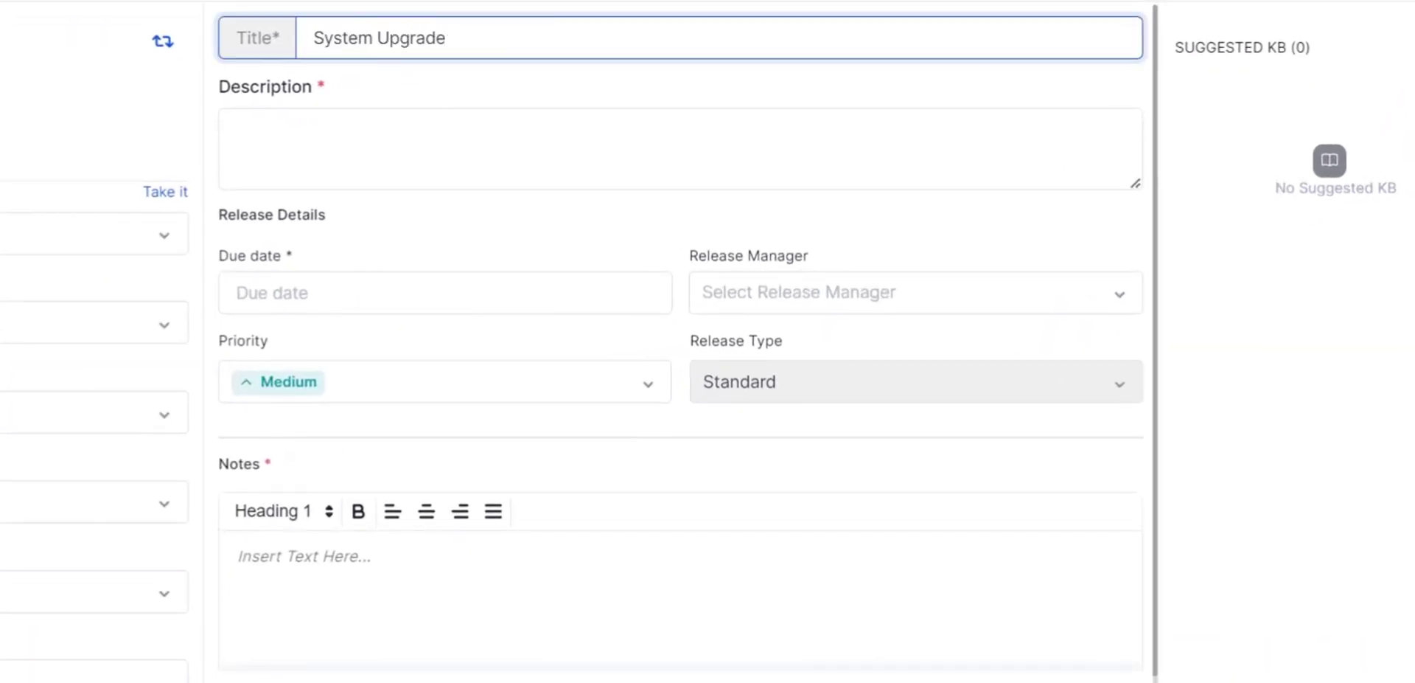
pyautogui.write(' Version 2.0.0')
# - Enter the description "This release aims to upgrade the system to version 2.0.0, incorporating new features, bug fixes, and performance enhancements."
pyautogui.click(373, 136)
pyautogui.write('This release aims t')
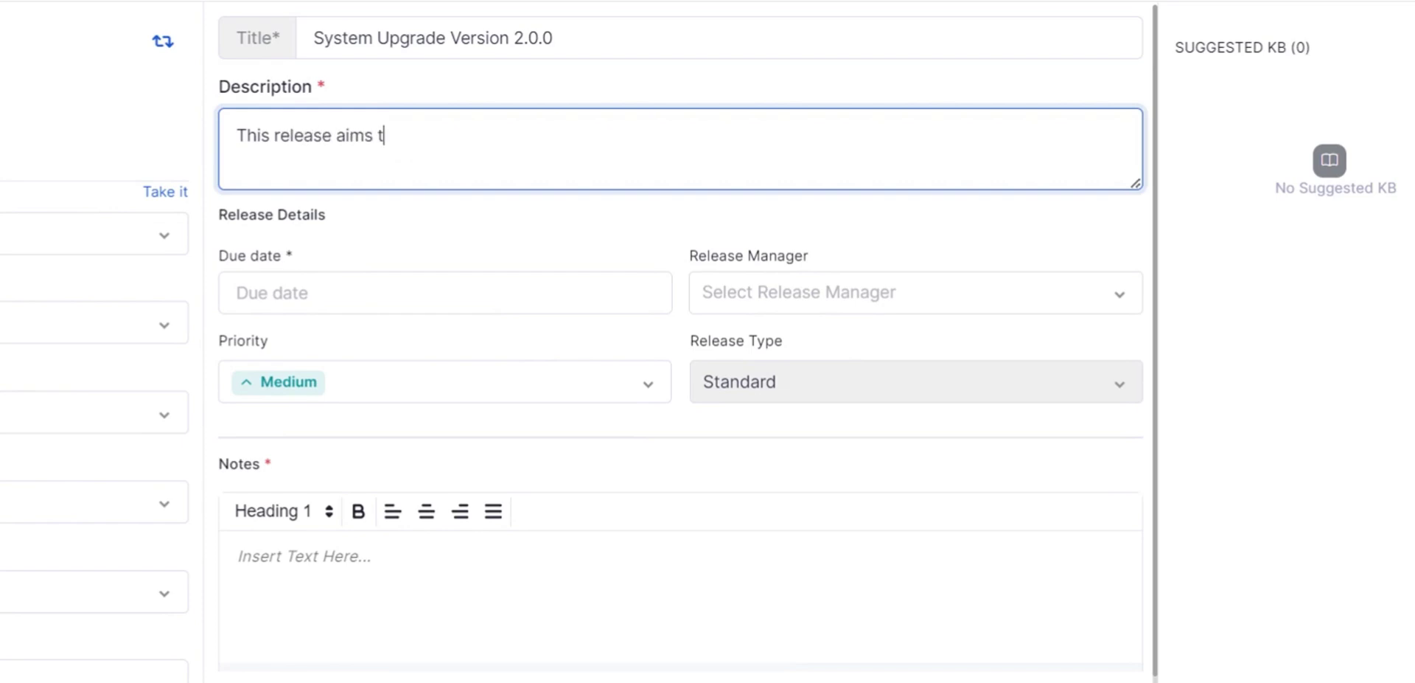
pyautogui.write('o upgrade the system to version 2.0.0, incorp')
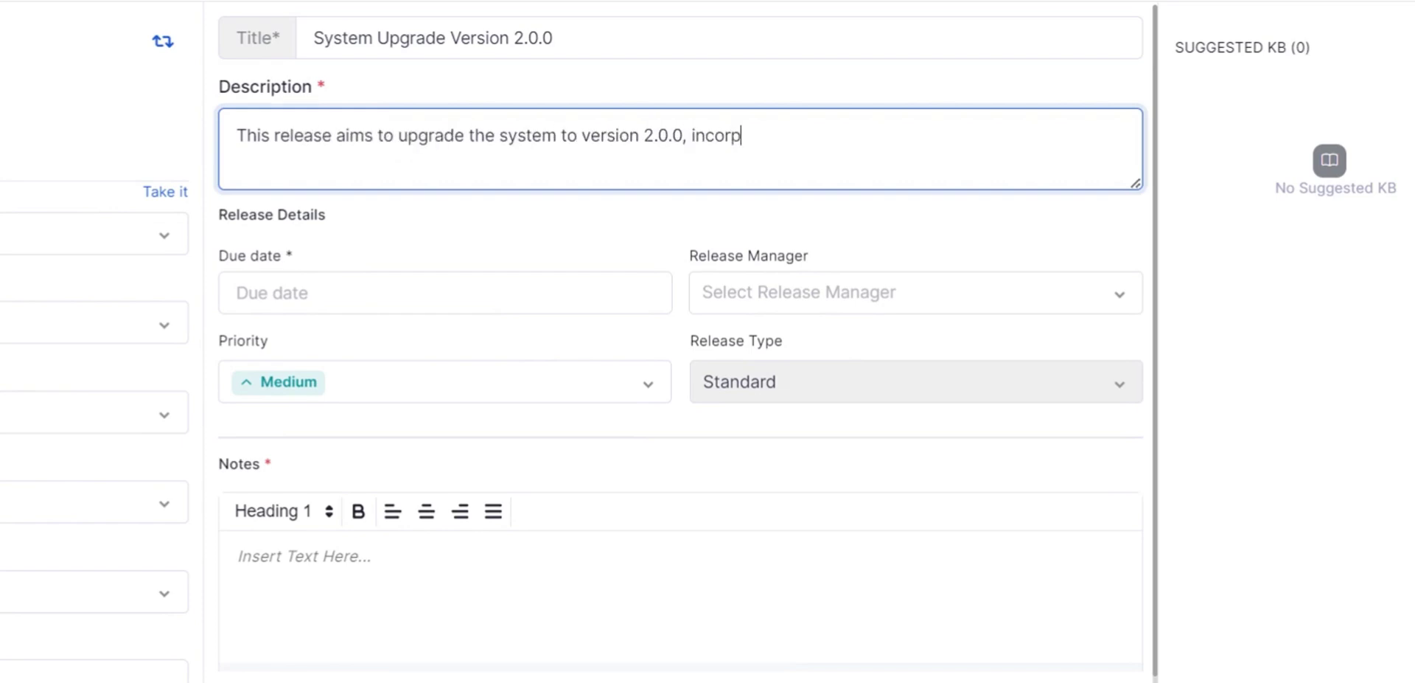
pyautogui.write('orating new features, bug fixes, and performanace')
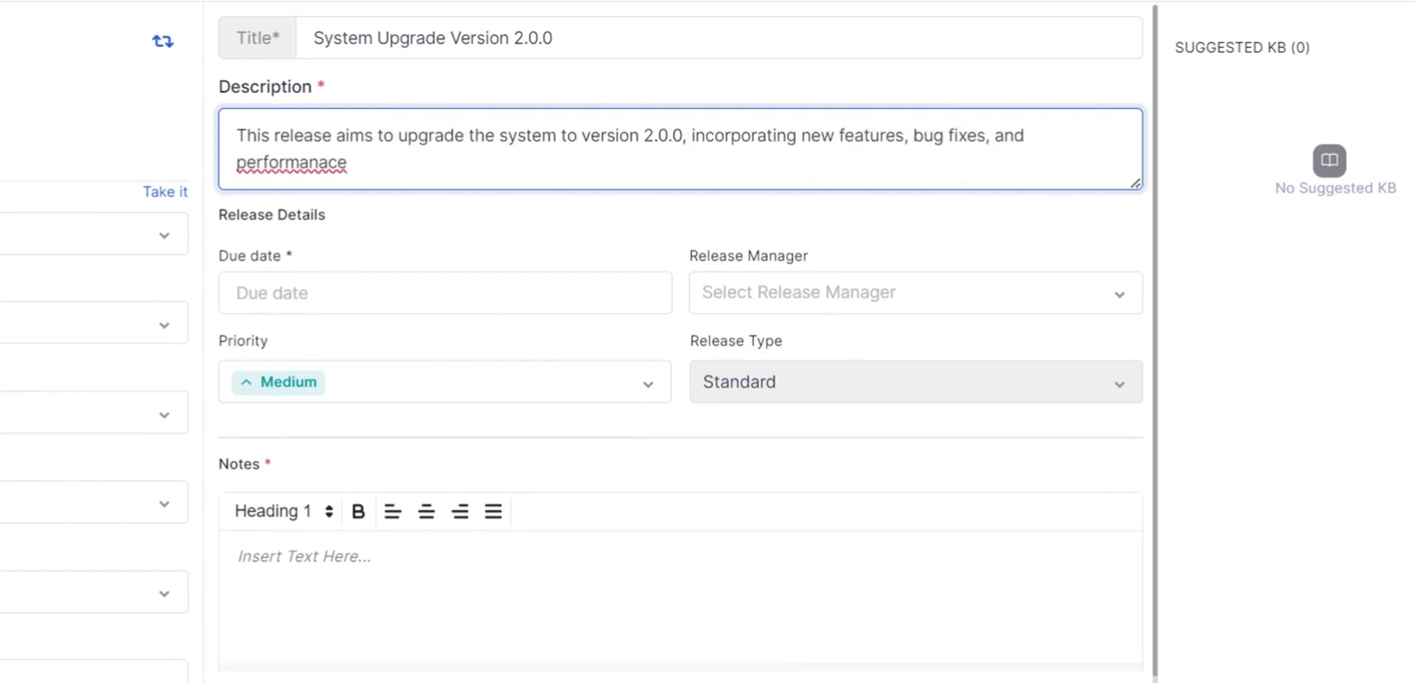
pyautogui.press('BackSpace')
pyautogui.press('BackSpace')
pyautogui.press('BackSpace')
pyautogui.write('ce enhancements.')
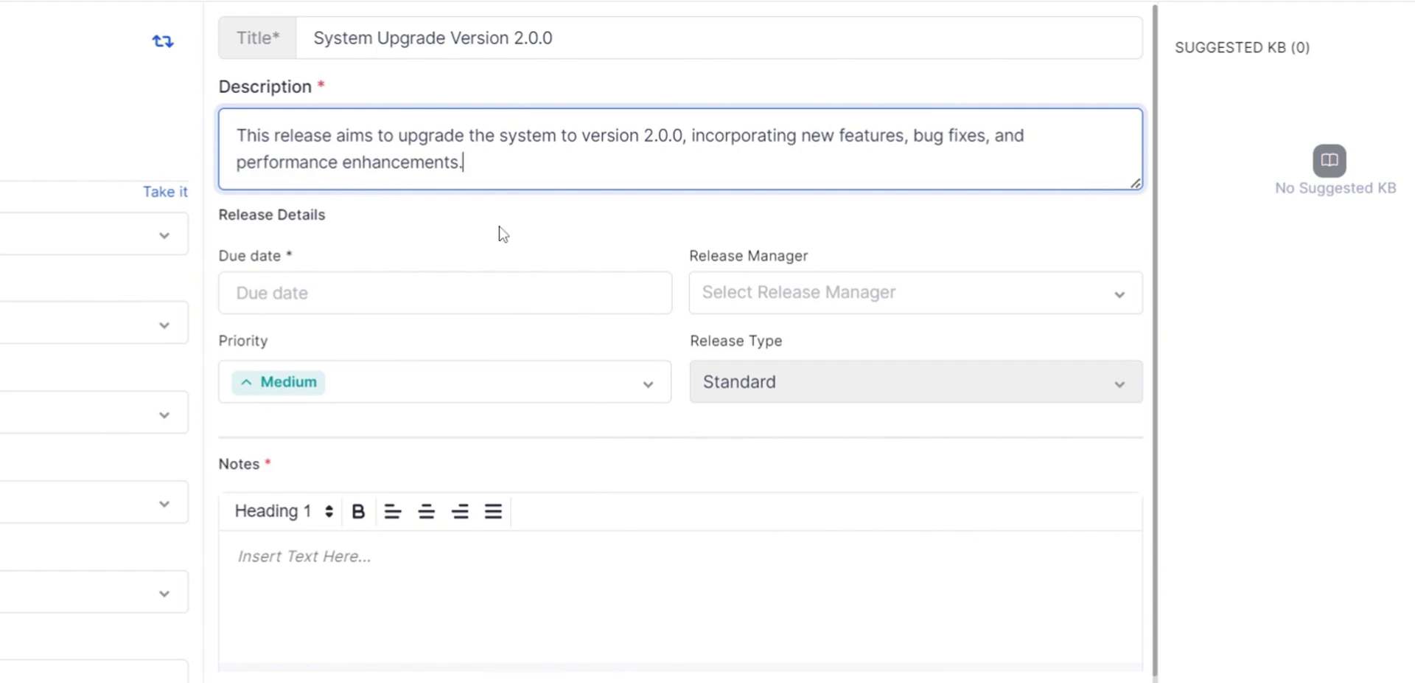
# - Set the due date to April 20, 2024 12:00 PM and choose the third listed person as release manager
pyautogui.click(422, 283)
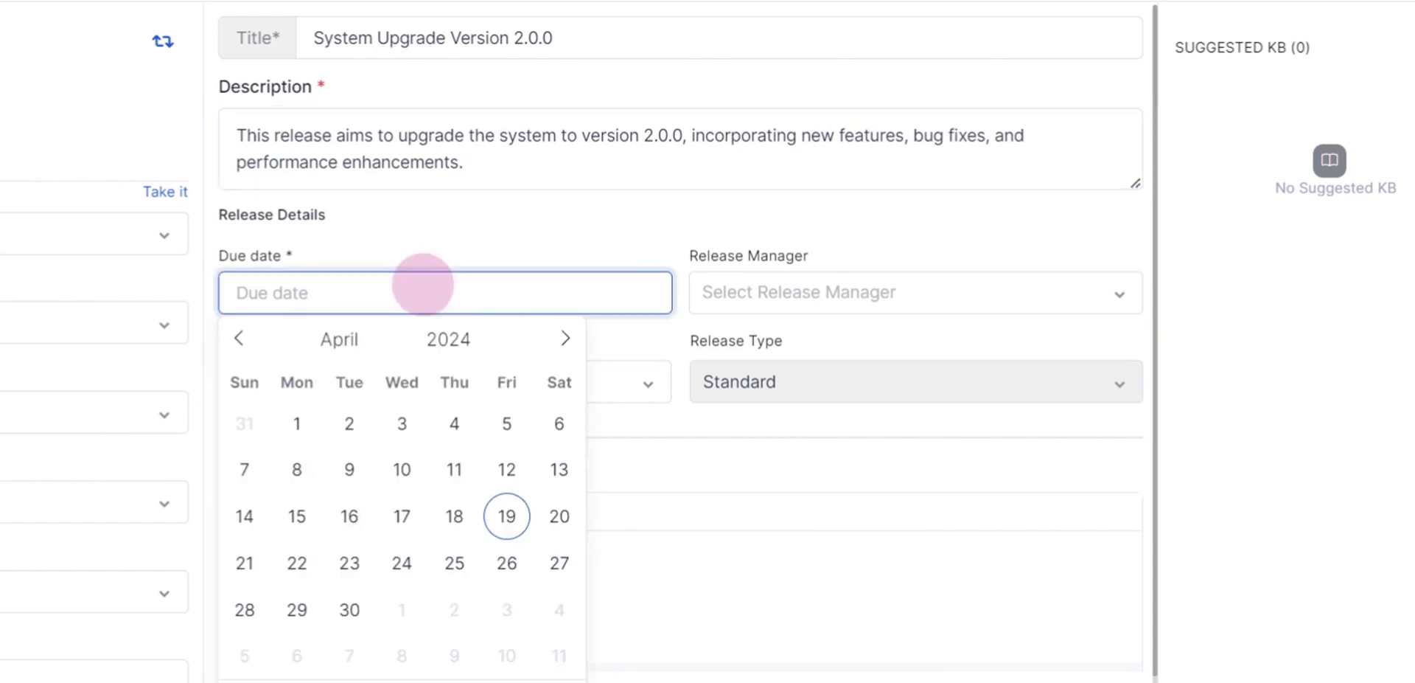
pyautogui.click(564, 516)
pyautogui.click(870, 284)
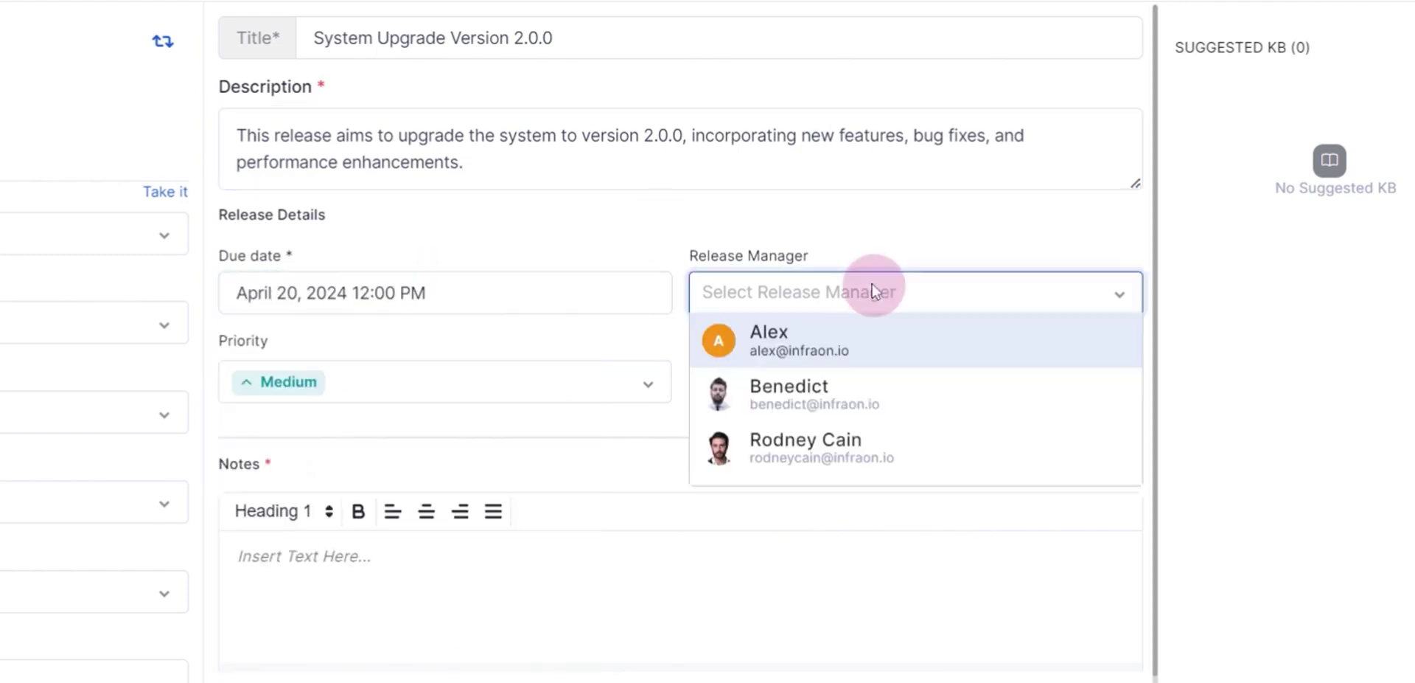
pyautogui.click(844, 444)
# - Select Medium priority and enter the note "Please refer to the attached release notes document for detailed information about the changes included in this release."
pyautogui.click(643, 381)
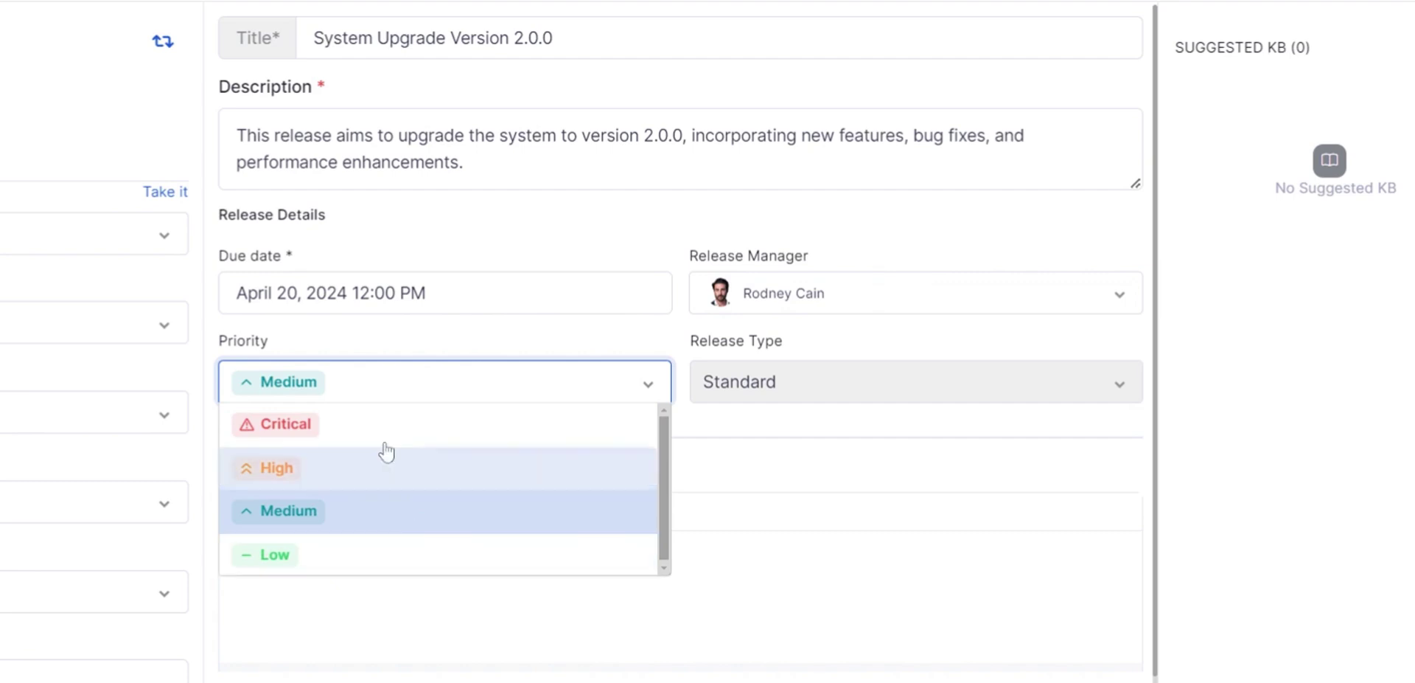
pyautogui.click(411, 514)
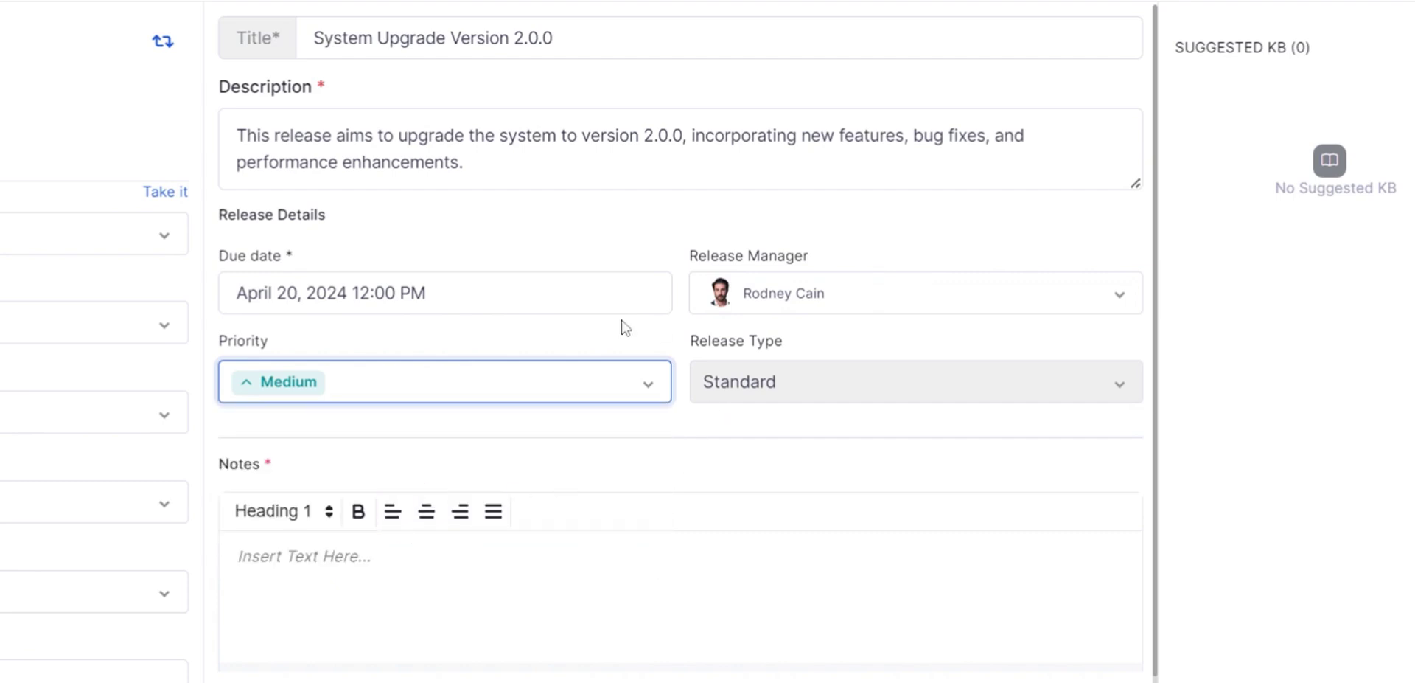
pyautogui.scroll(-1, 622, 326)
pyautogui.click(413, 516)
pyautogui.write('Please refer to the attached release notes document for detailed information about the changes included in this release.')
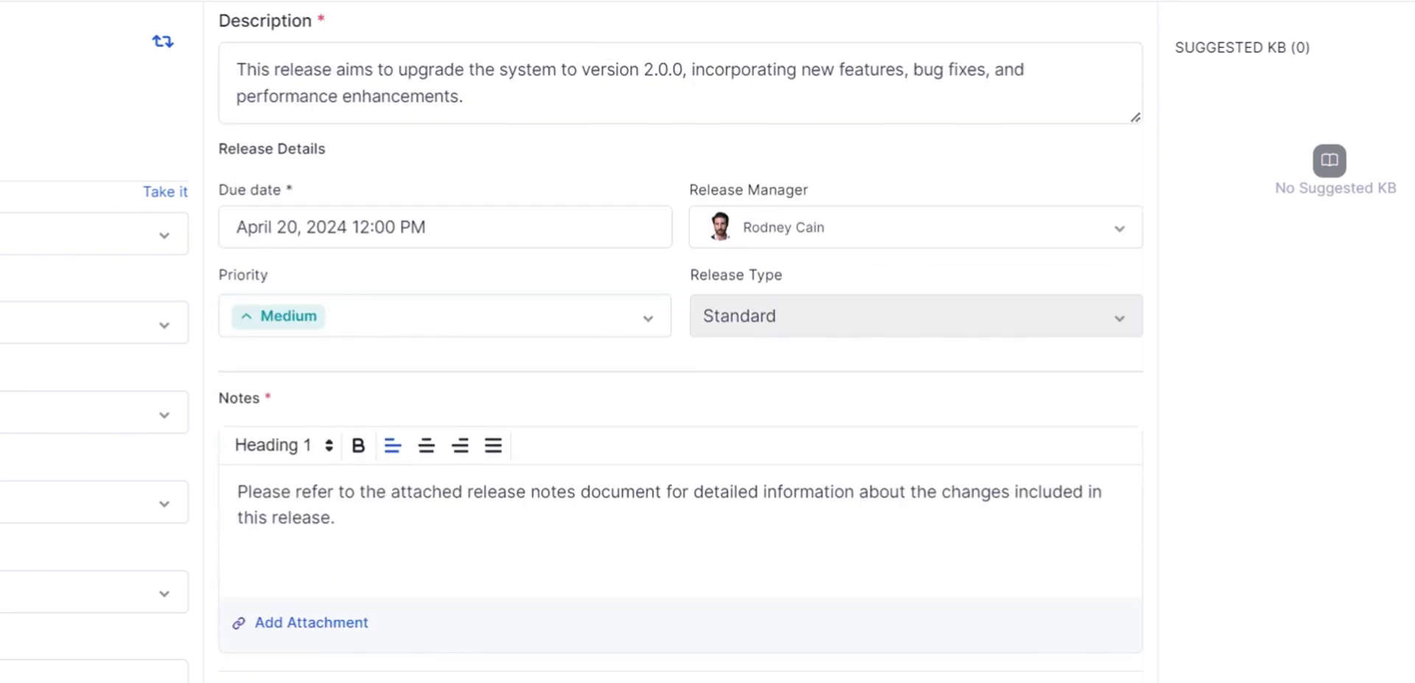
# - Look over the available assignees and assign the release to yourself
pyautogui.click(162, 234)
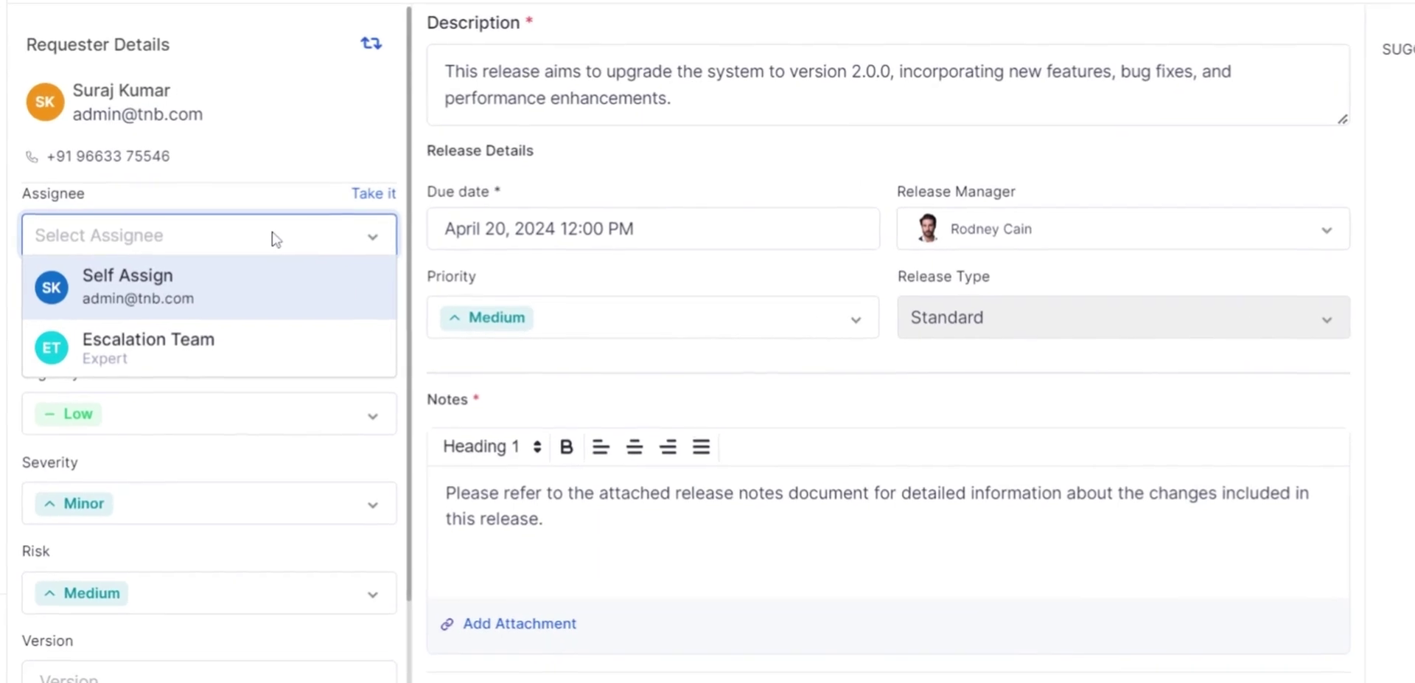
pyautogui.scroll(-2, 248, 308)
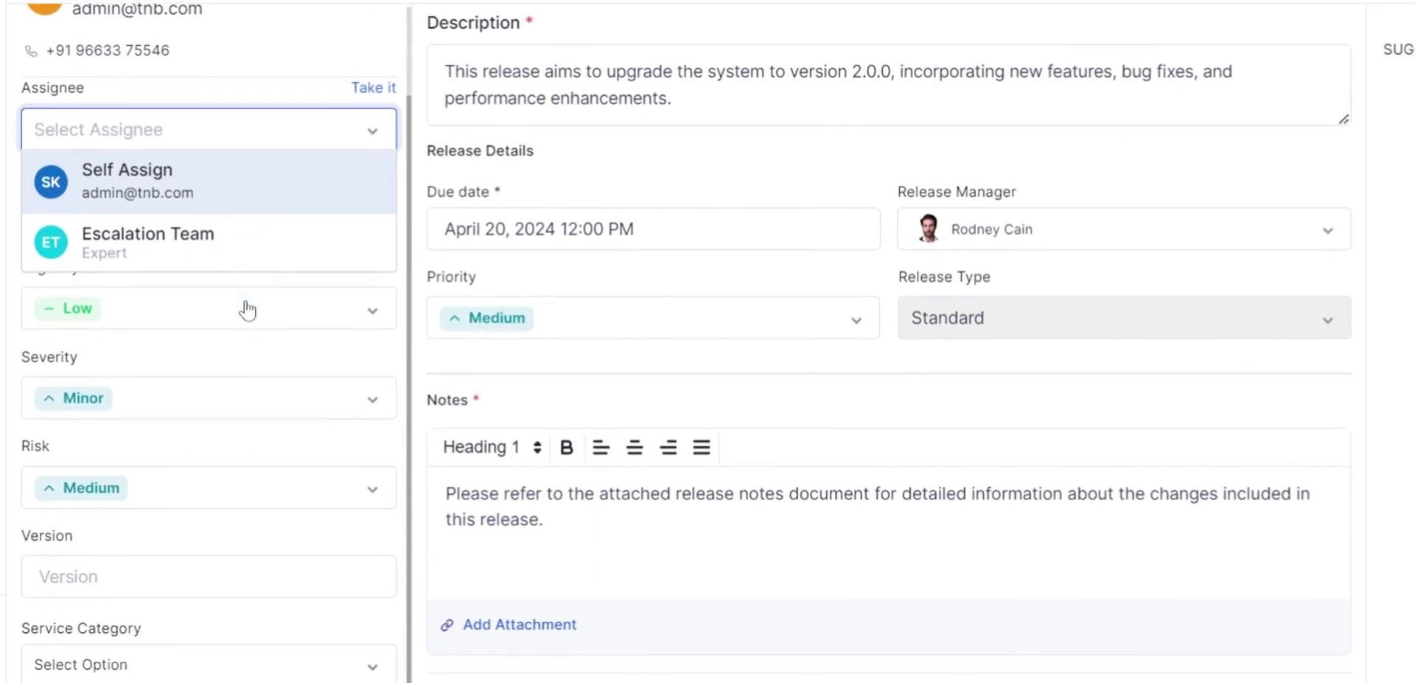
pyautogui.scroll(1, 248, 308)
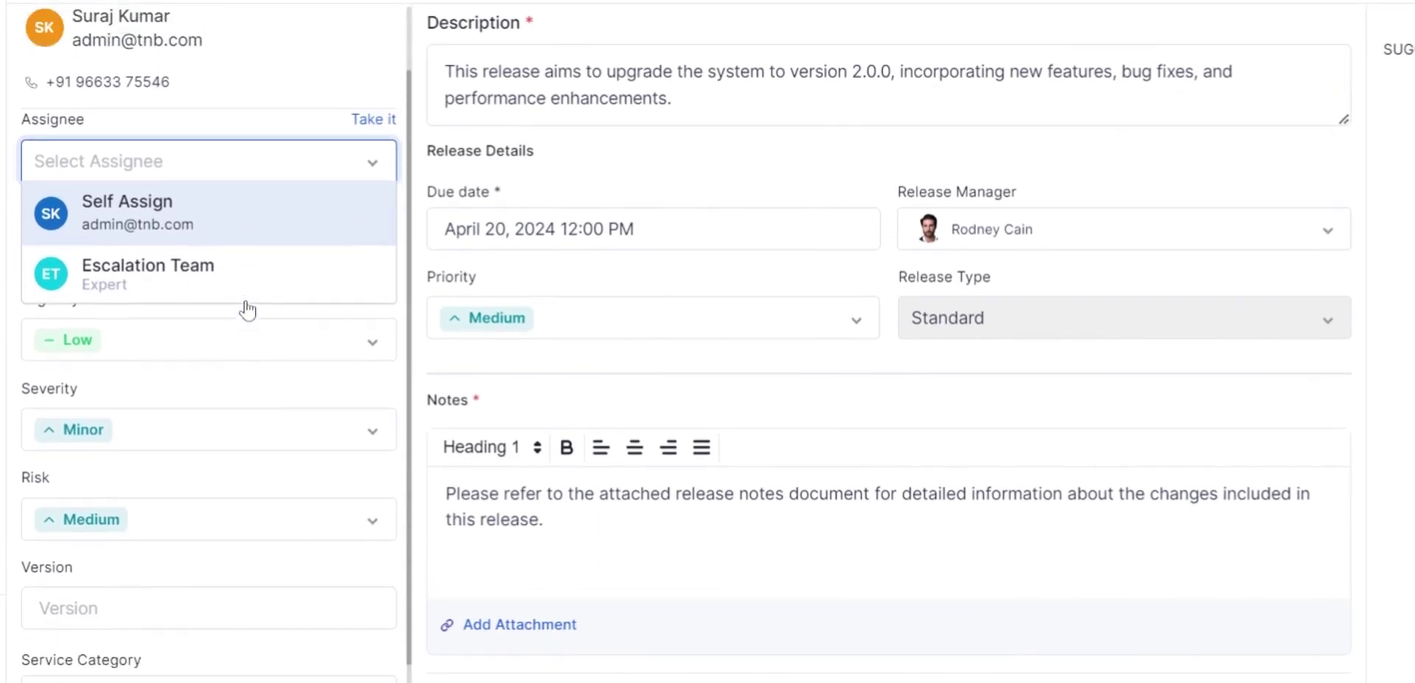
pyautogui.click(368, 166)
pyautogui.scroll(1, 334, 166)
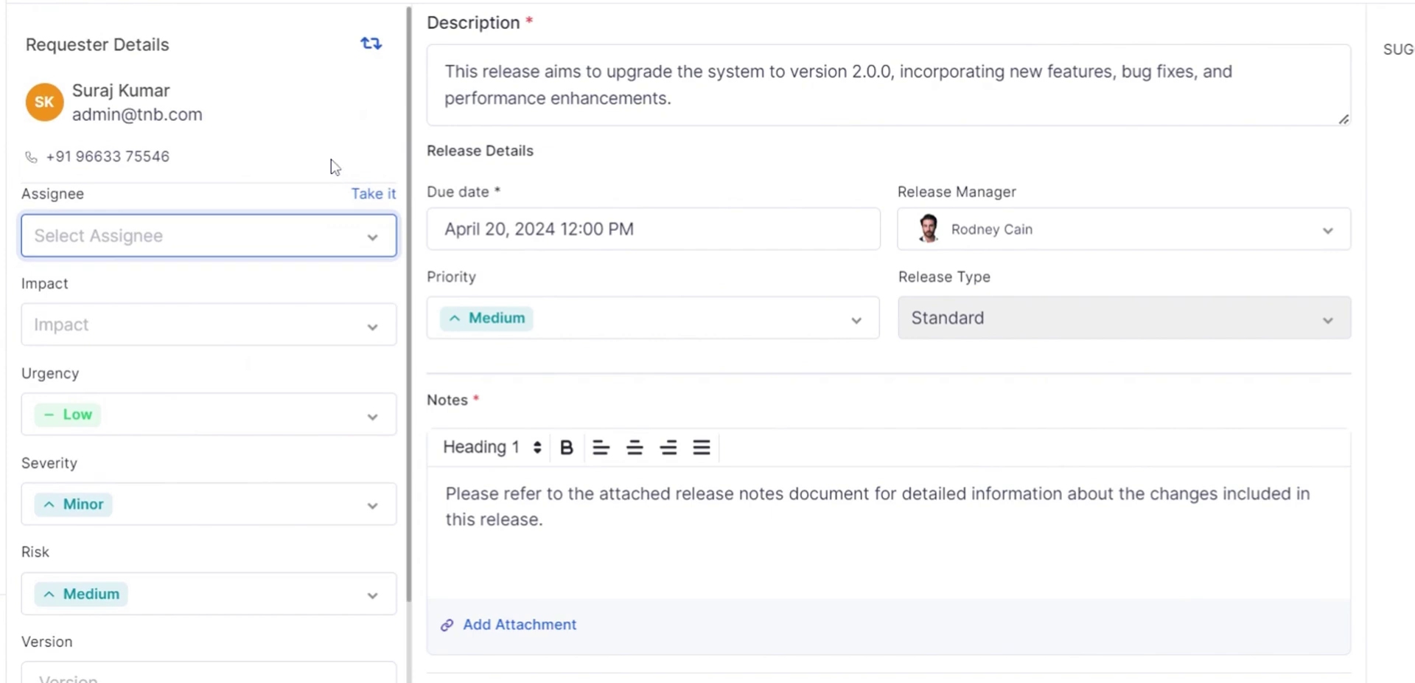
pyautogui.click(380, 198)
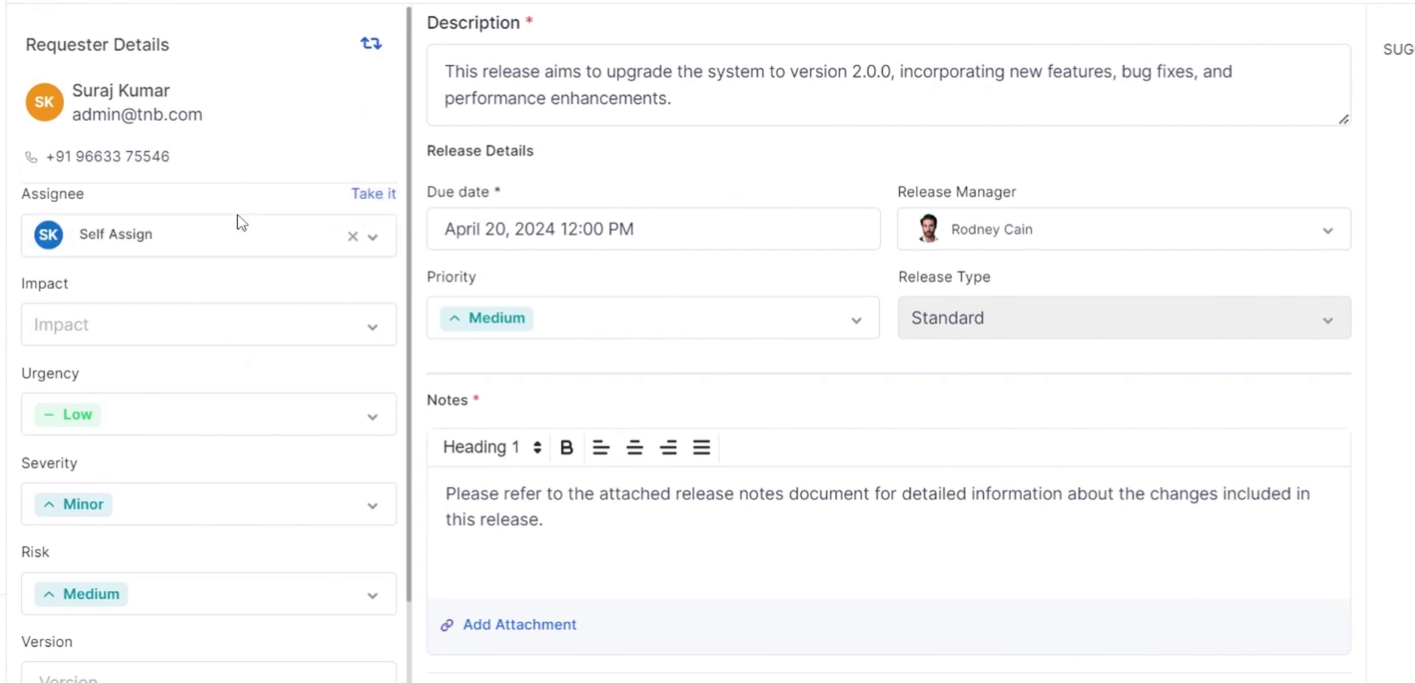
# - Set the release's impact to Business and its version to 2.0.0
pyautogui.scroll(-2, 237, 218)
pyautogui.click(360, 215)
pyautogui.click(271, 244)
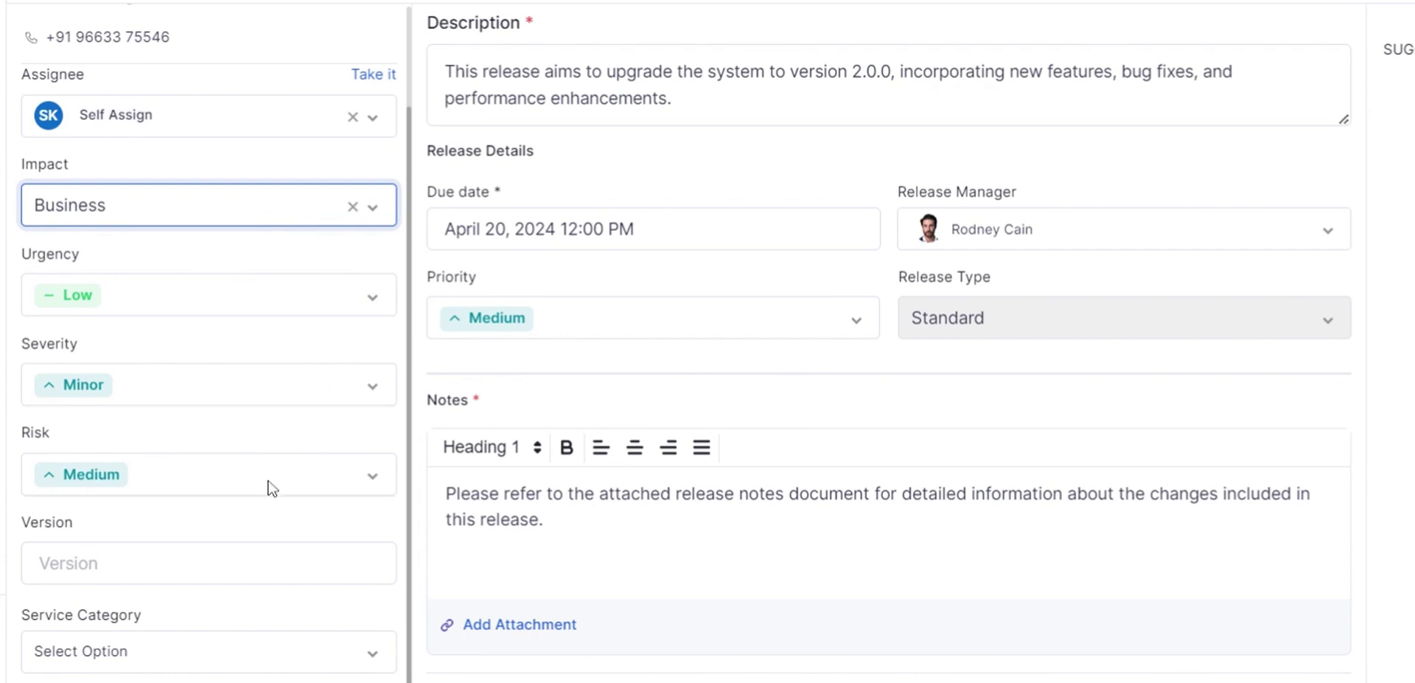
pyautogui.scroll(-1, 263, 342)
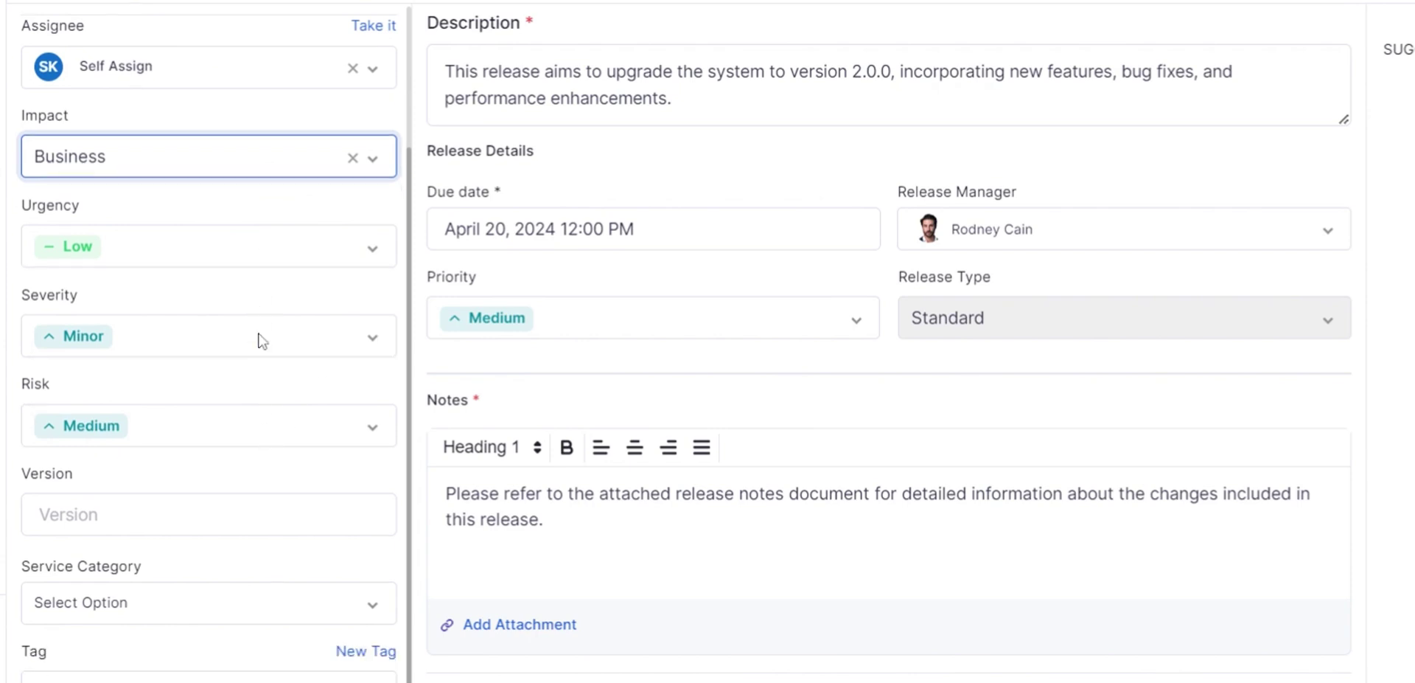
pyautogui.click(161, 516)
pyautogui.write('2.0.0')
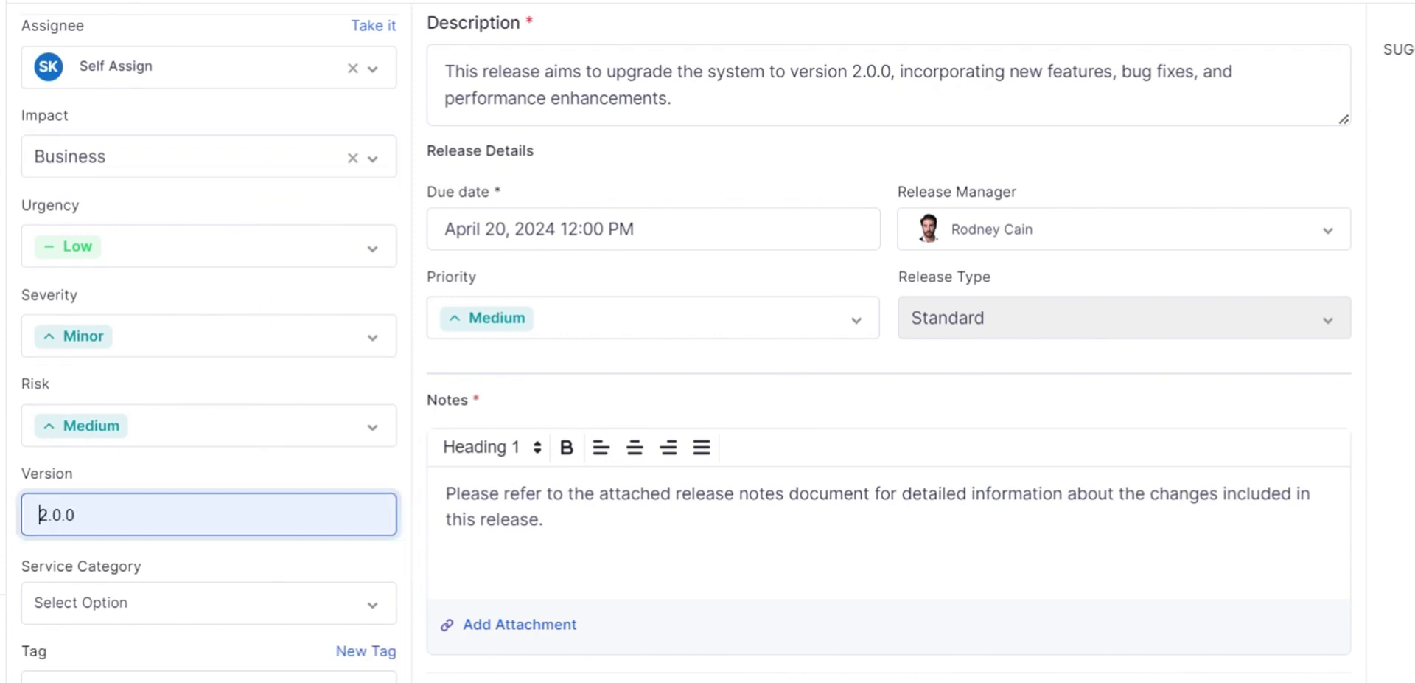
# - Filter the service categories for "it service" and choose IT Services / Application Support / Application Support
pyautogui.click(161, 607)
pyautogui.click(262, 613)
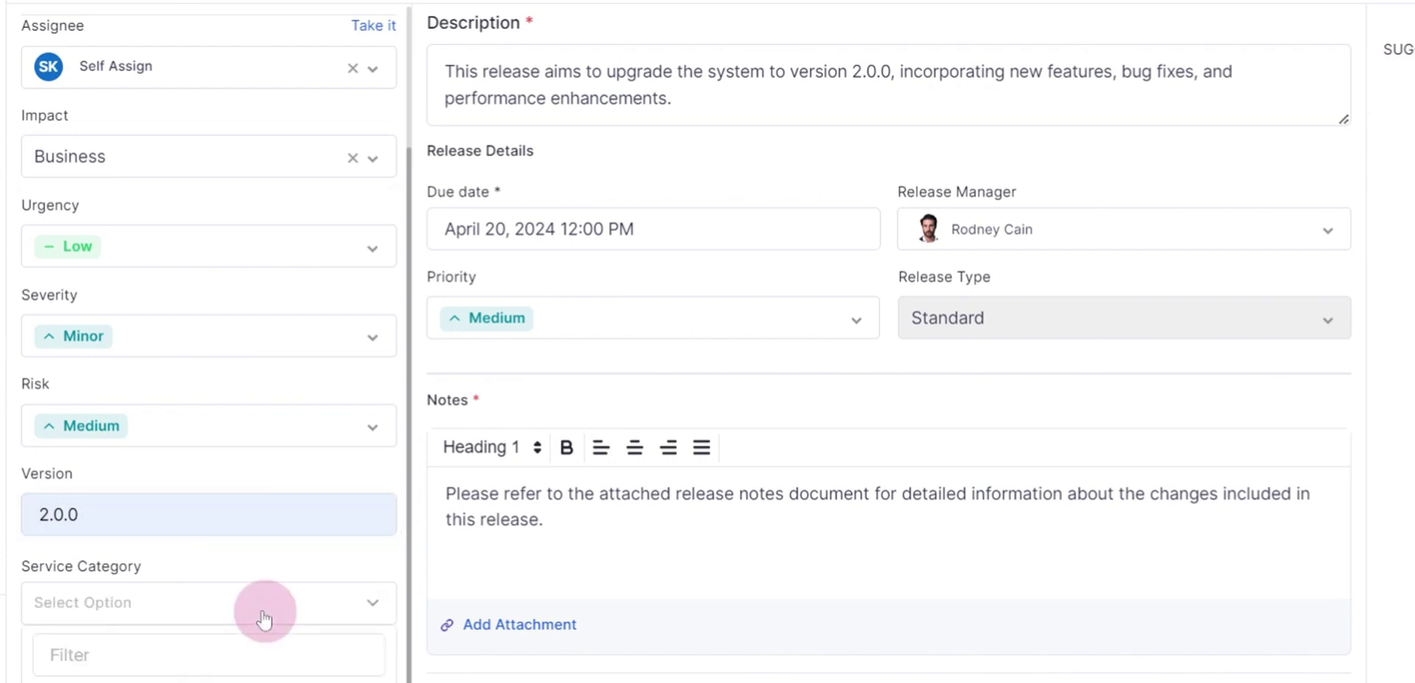
pyautogui.write('it supp')
pyautogui.press('BackSpace')
pyautogui.press('BackSpace')
pyautogui.press('BackSpace')
pyautogui.write('ervice')
pyautogui.click(184, 635)
# - Check the available tags without choosing one and submit the release as new
pyautogui.click(361, 675)
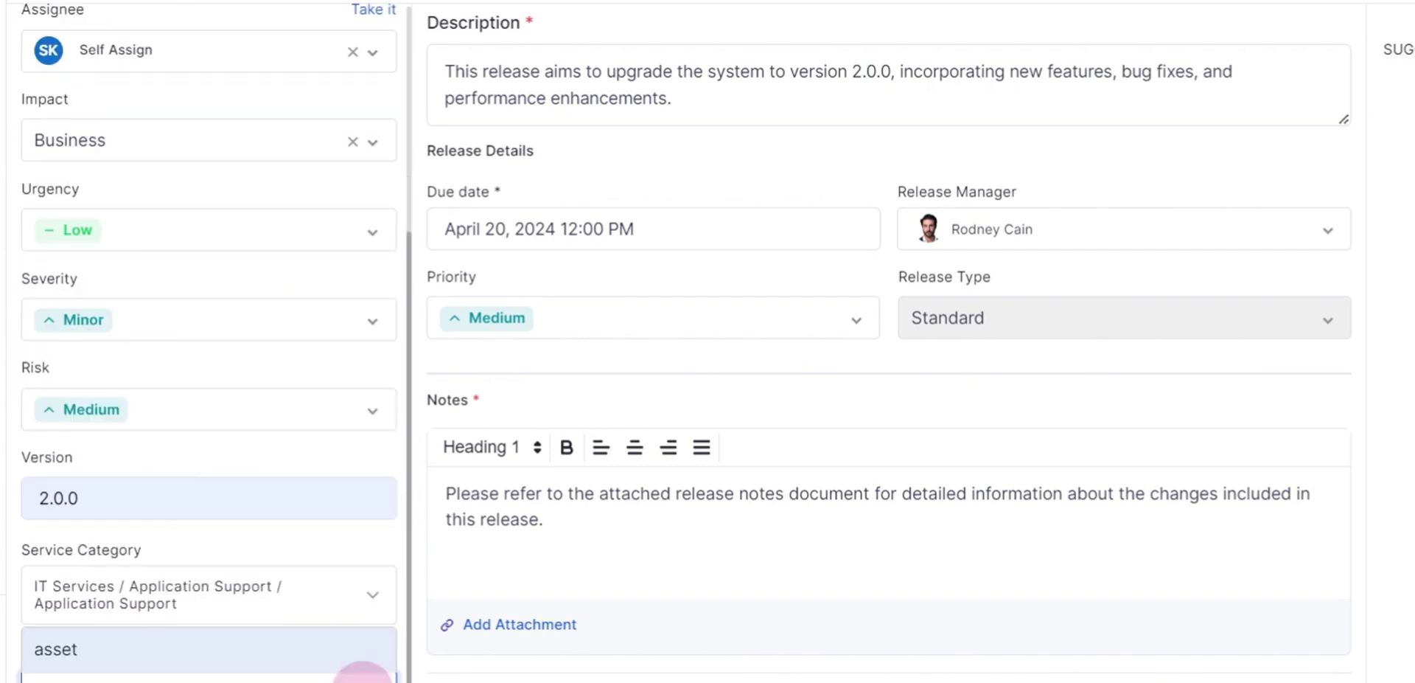
pyautogui.click(712, 181)
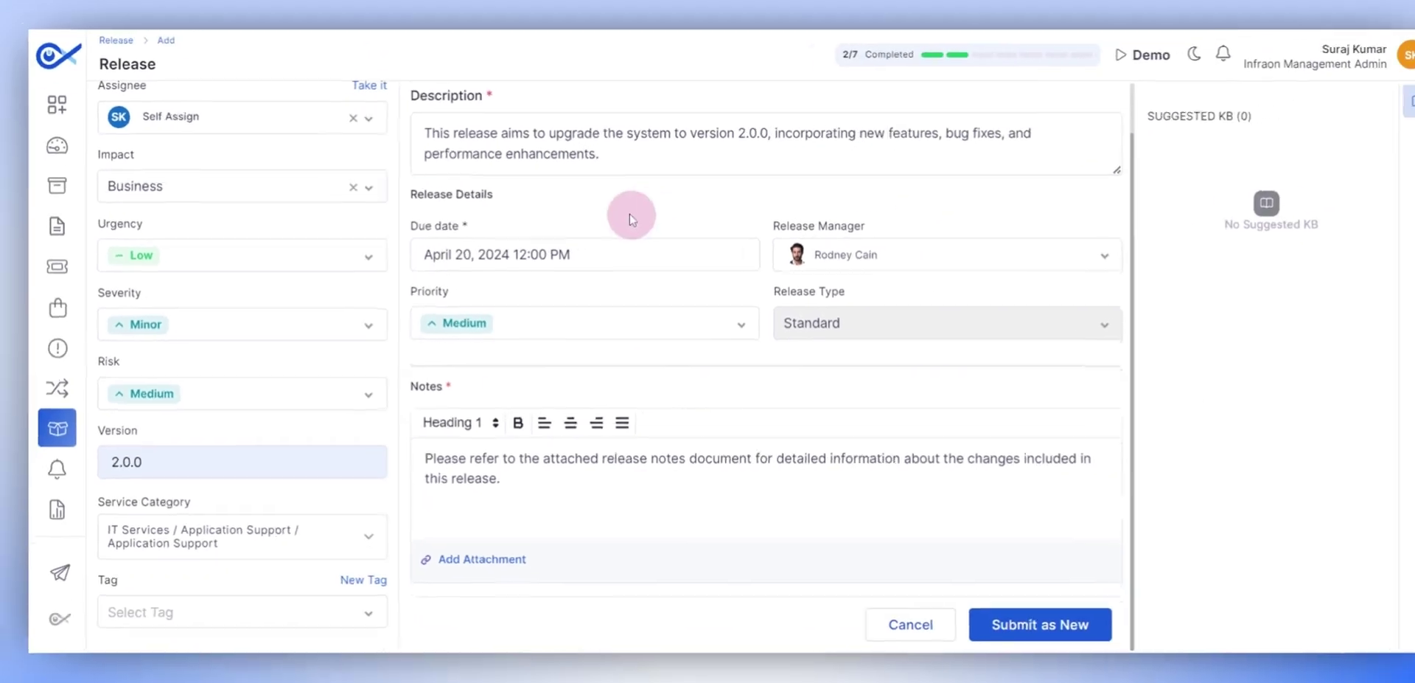
pyautogui.scroll(3, 300, 311)
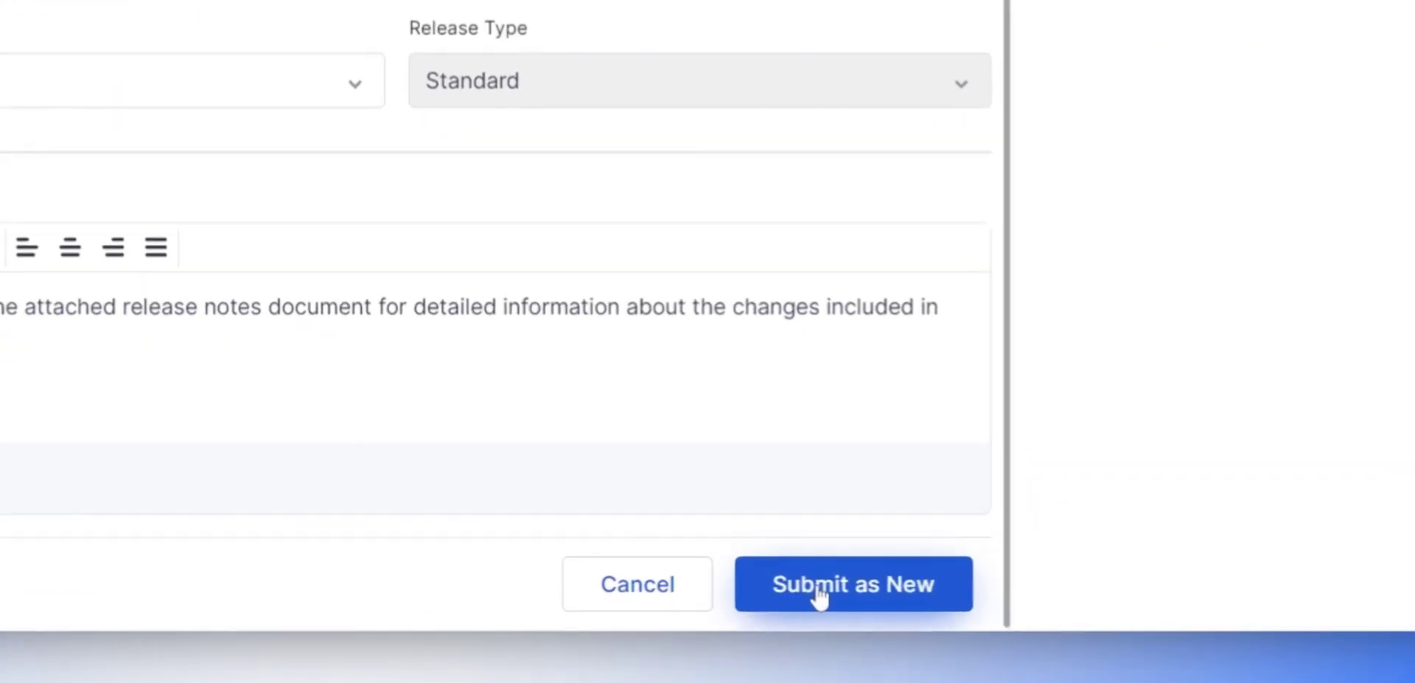
pyautogui.click(971, 608)
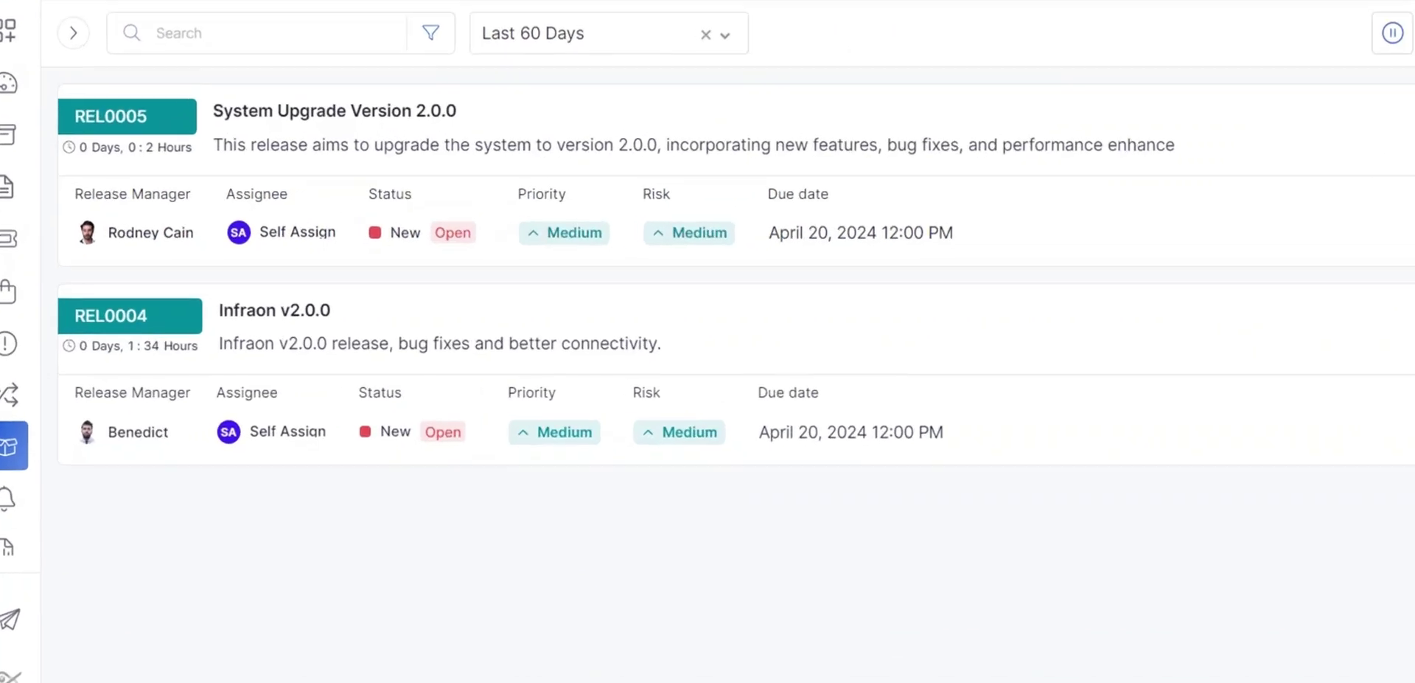
# - Change the status of the System Upgrade Version 2.0.0 release to Planning and save it
pyautogui.click(503, 210)
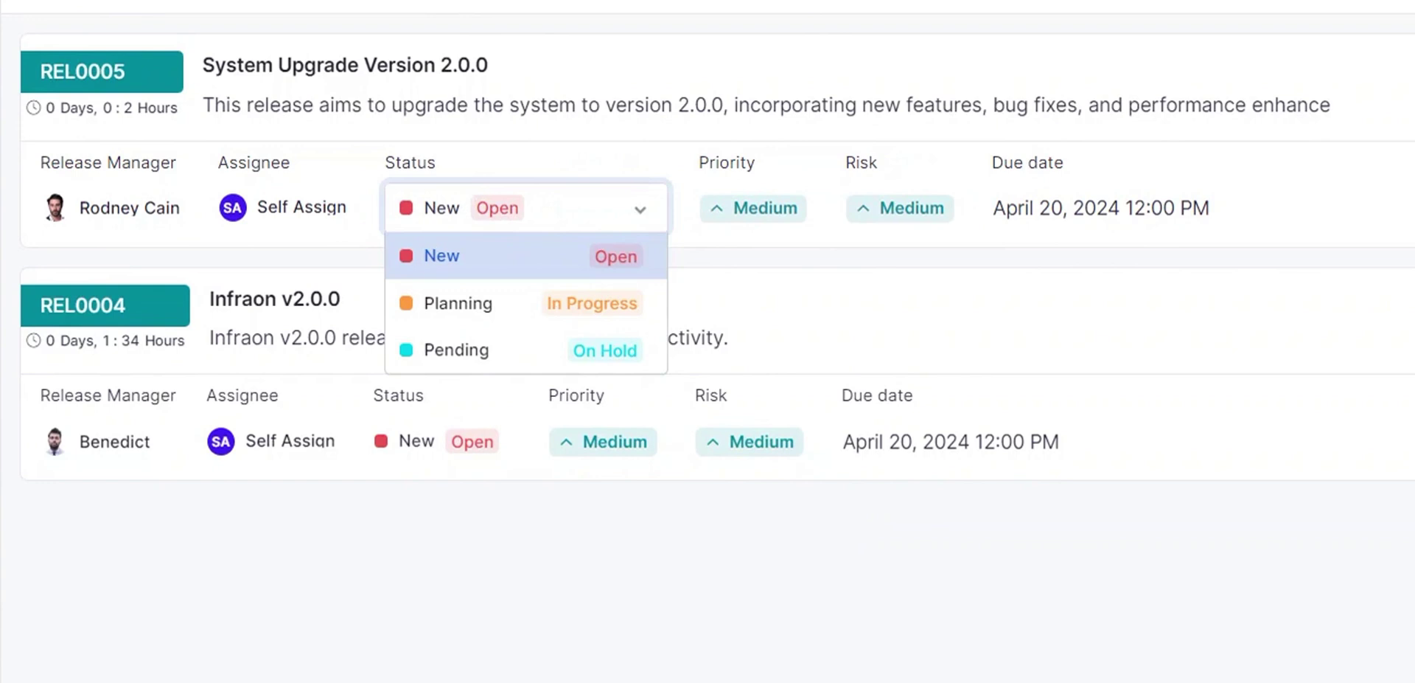
pyautogui.click(513, 303)
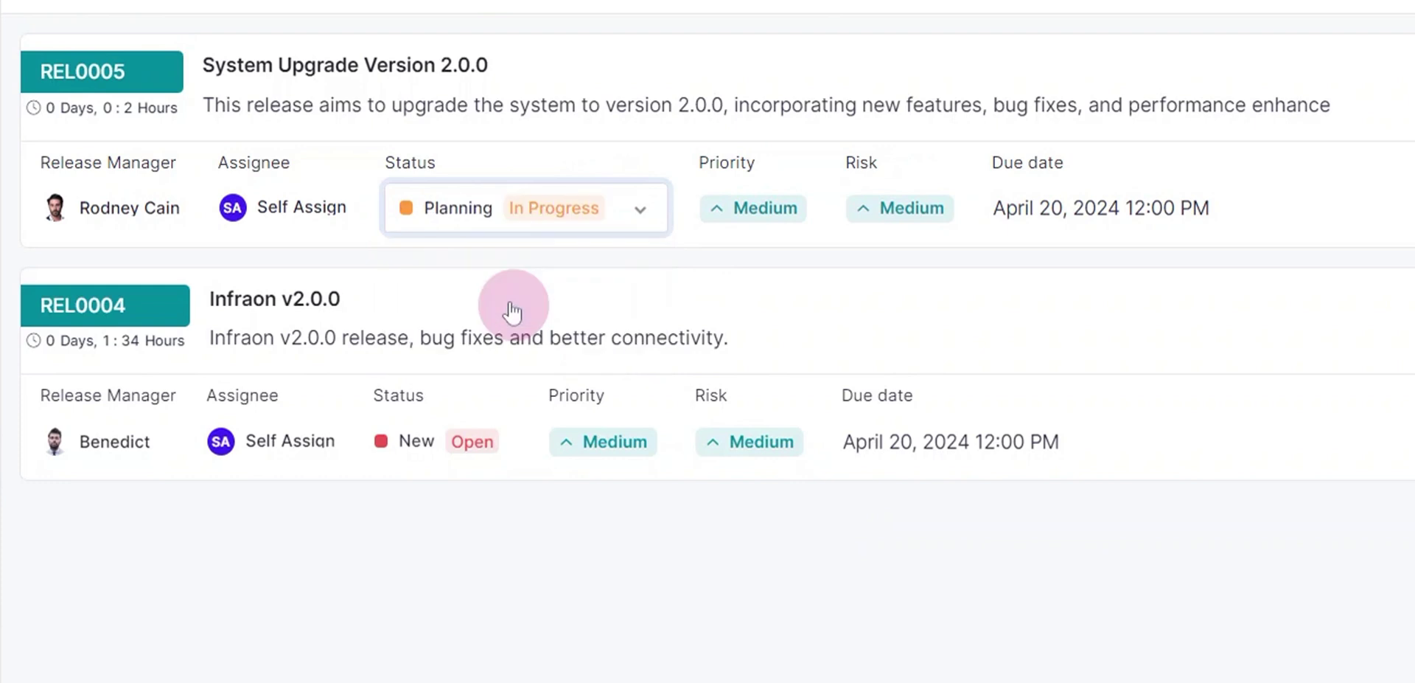
pyautogui.click(729, 660)
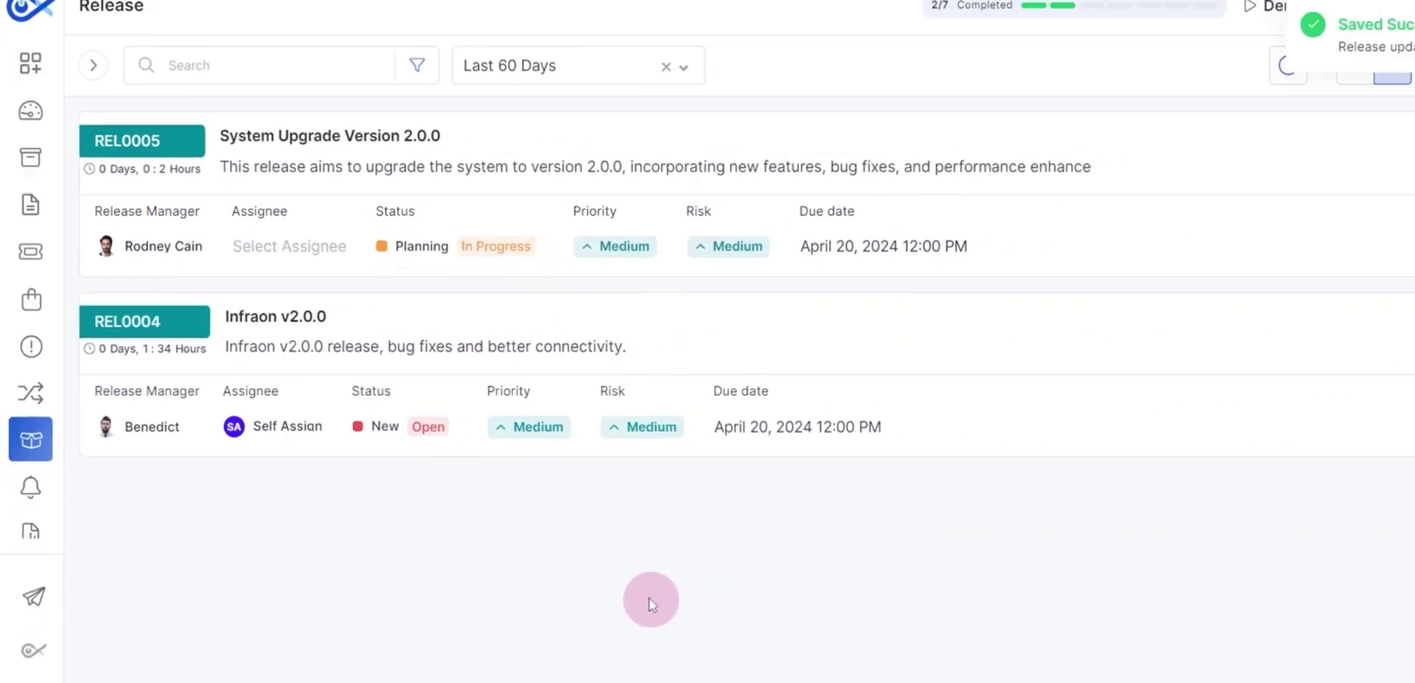
# - Open REL0005 and enter the build plan "Development tasks include:" with bullets Implement new feature A, Fix bug B, Enhance performance of module C
pyautogui.click(88, 72)
pyautogui.click(316, 340)
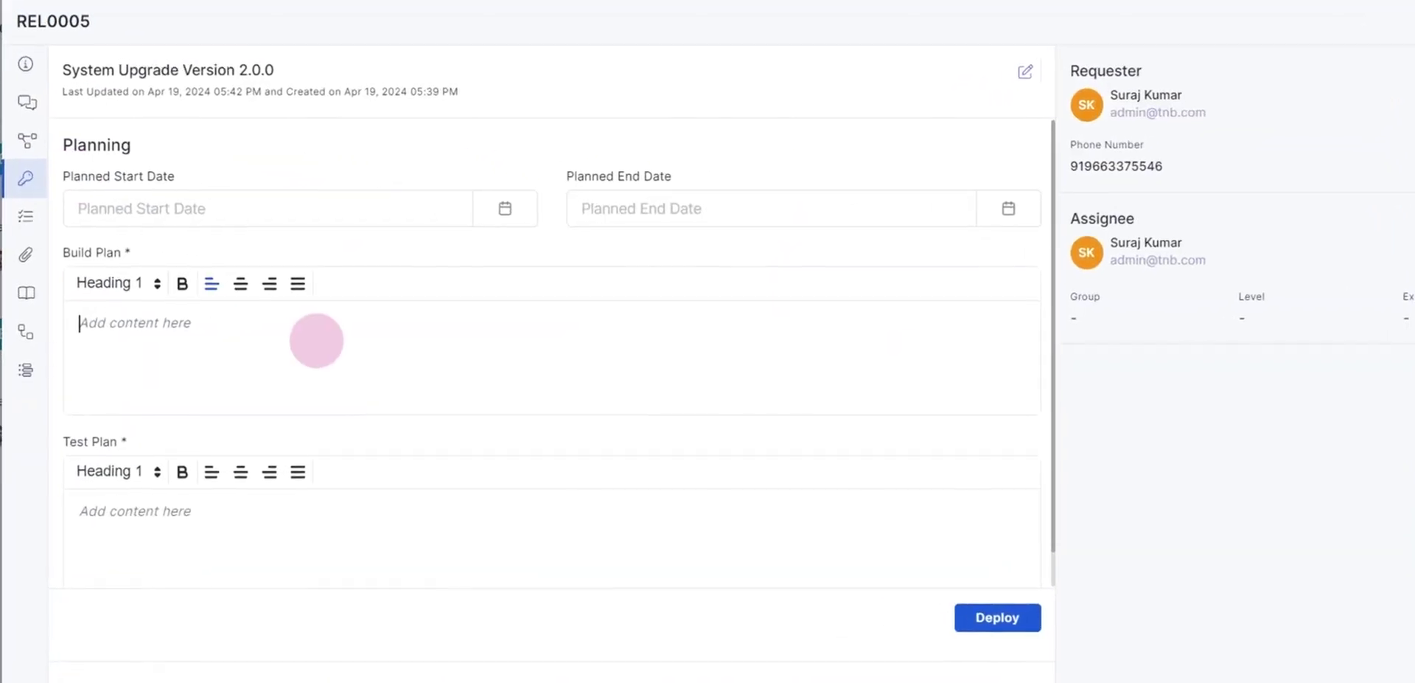
pyautogui.click(240, 536)
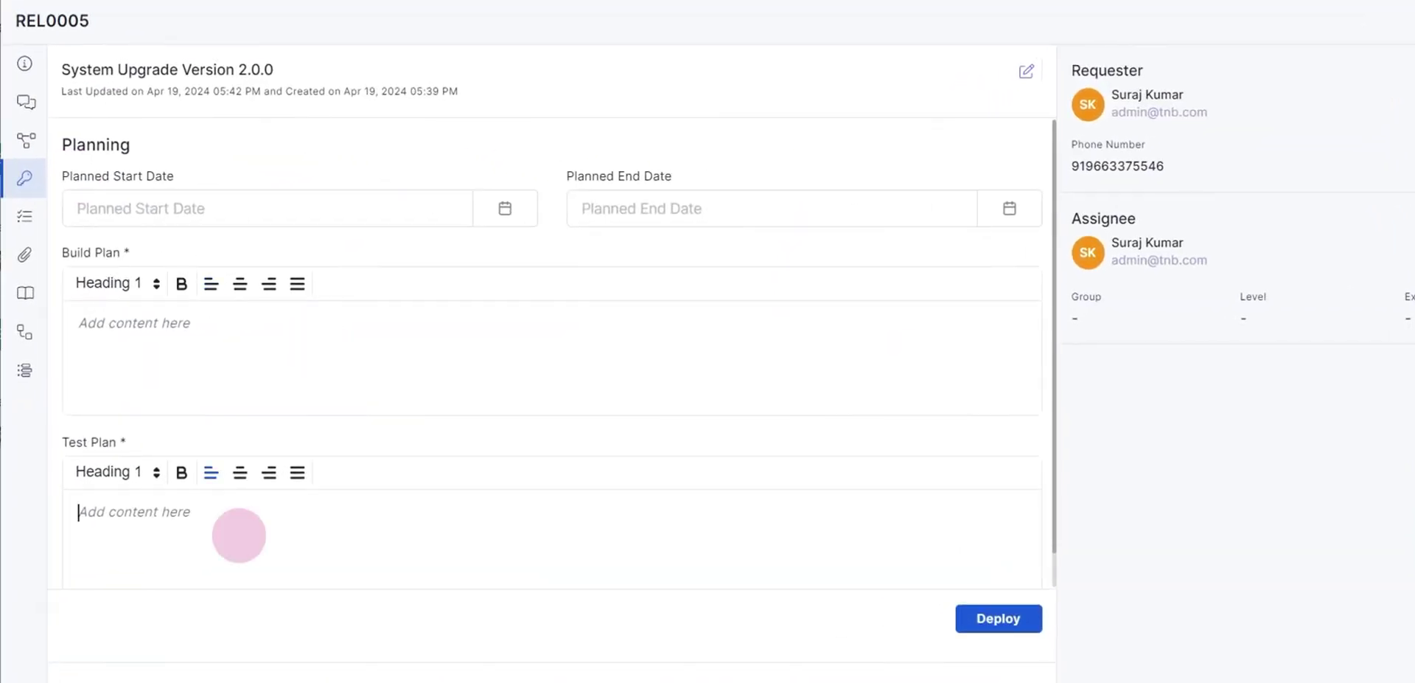
pyautogui.click(259, 338)
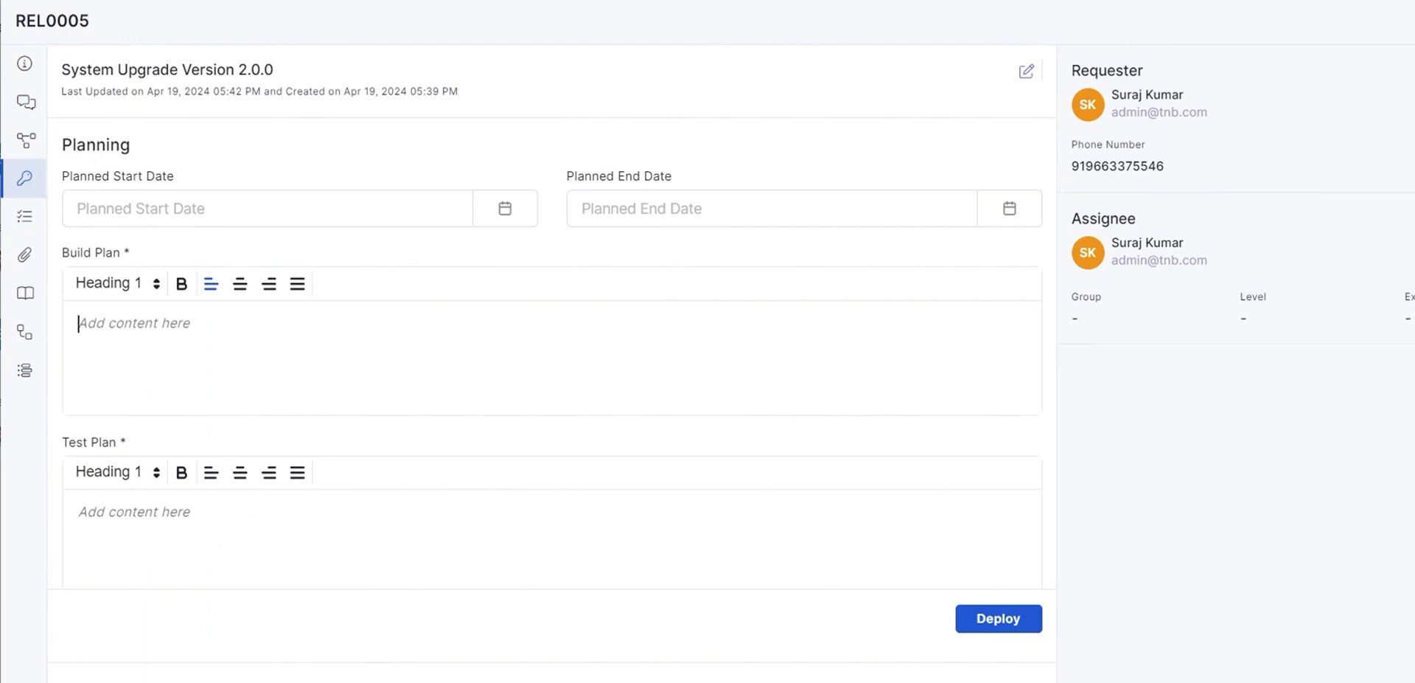
pyautogui.write('Development tasks include: Implement new feature A Fix bug B Enhance performance of module C')
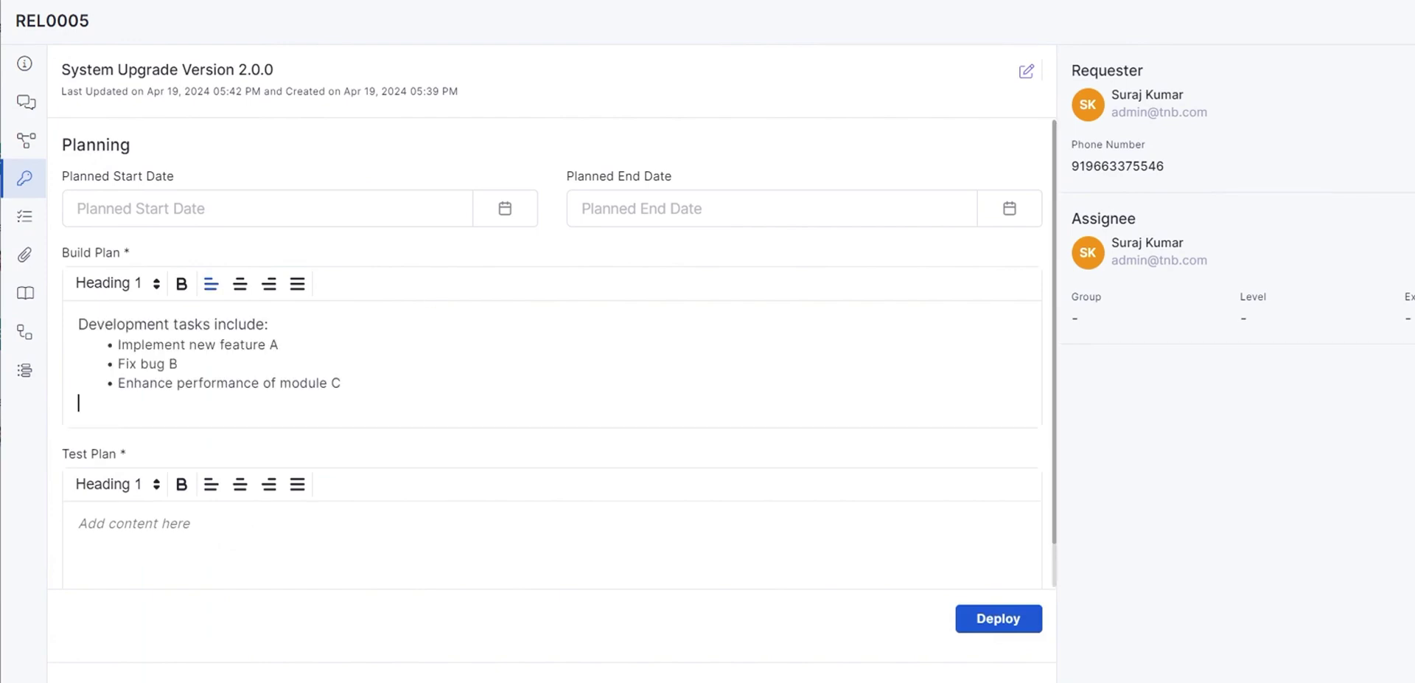
# - Enter the test plan "Testing tasks include:" Create test cases for new feature A, Execute regression testing for bug fixes, Performance testing for enhanced module C
pyautogui.click(472, 537)
pyautogui.write('Testing tasks include: Create test cases for new feature A Execute regression testing for bug fixes Performance testing for enhanced module C')
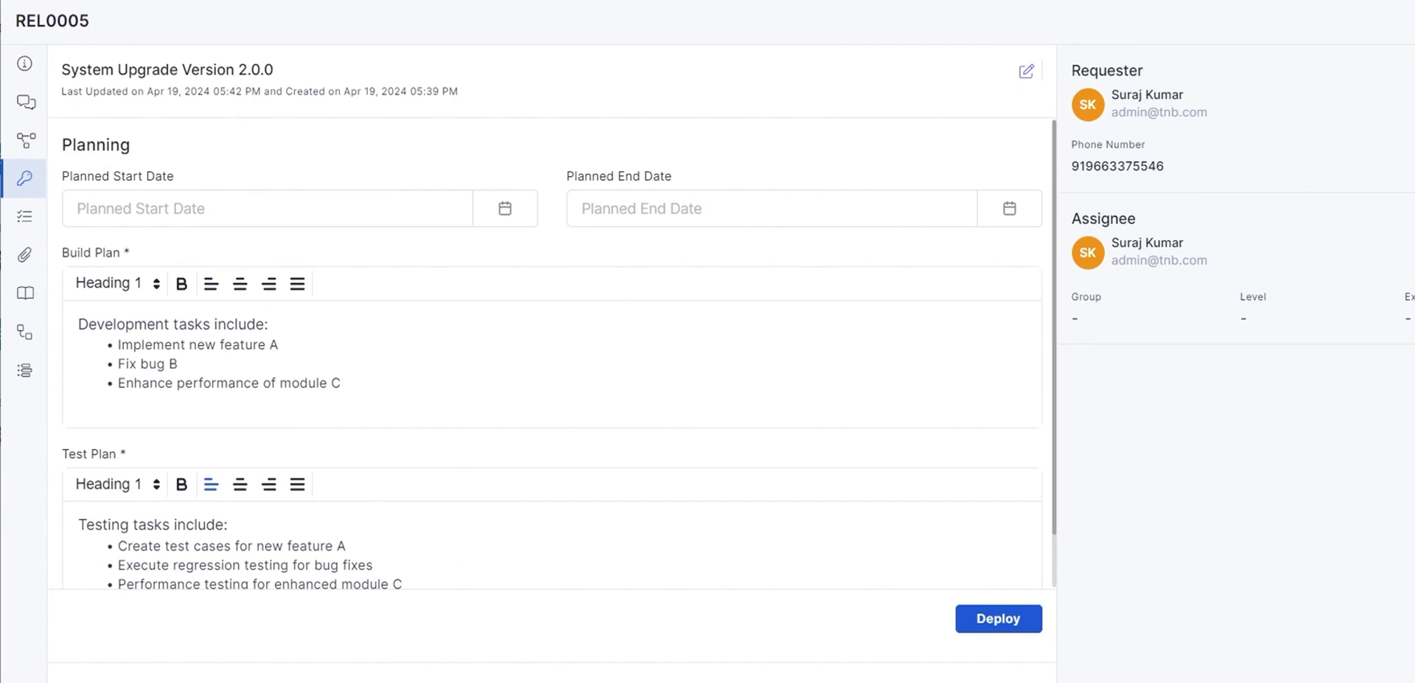
pyautogui.scroll(-1, 553, 361)
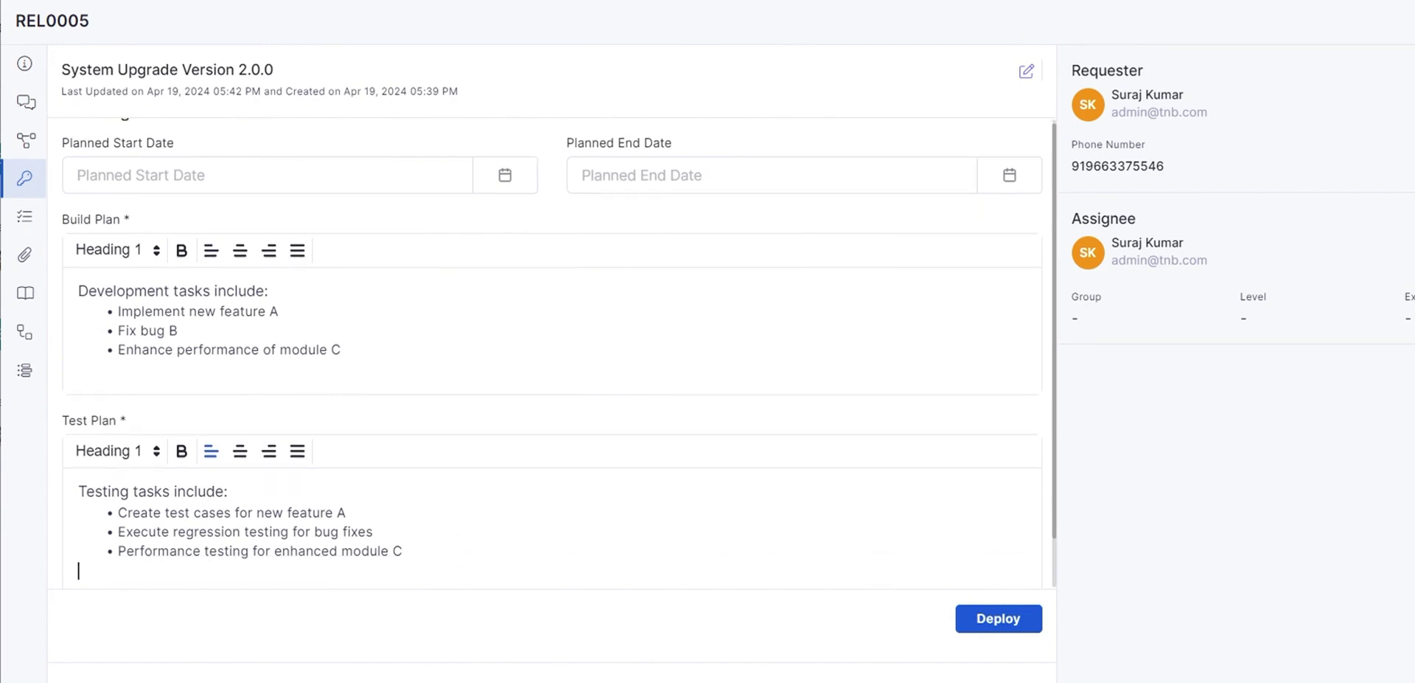
# - Deploy the planned release and return to the release list
pyautogui.click(996, 621)
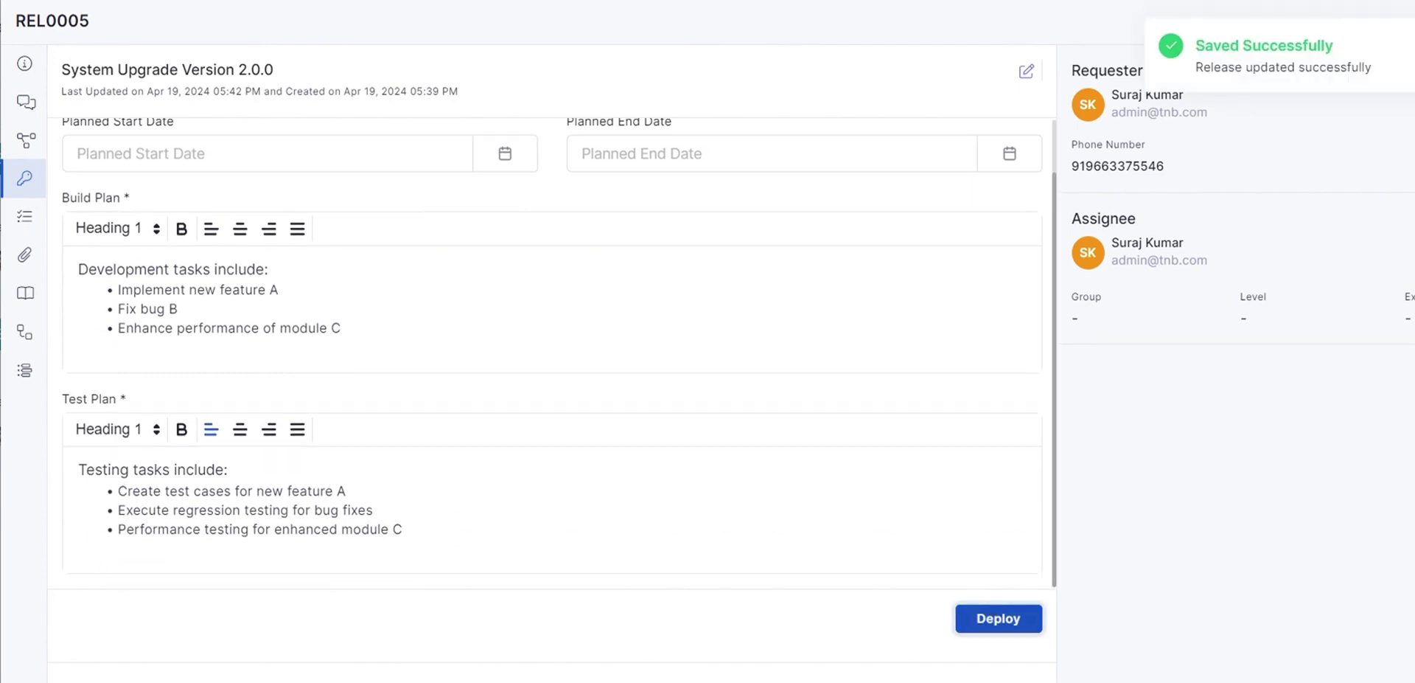
pyautogui.click(1410, 51)
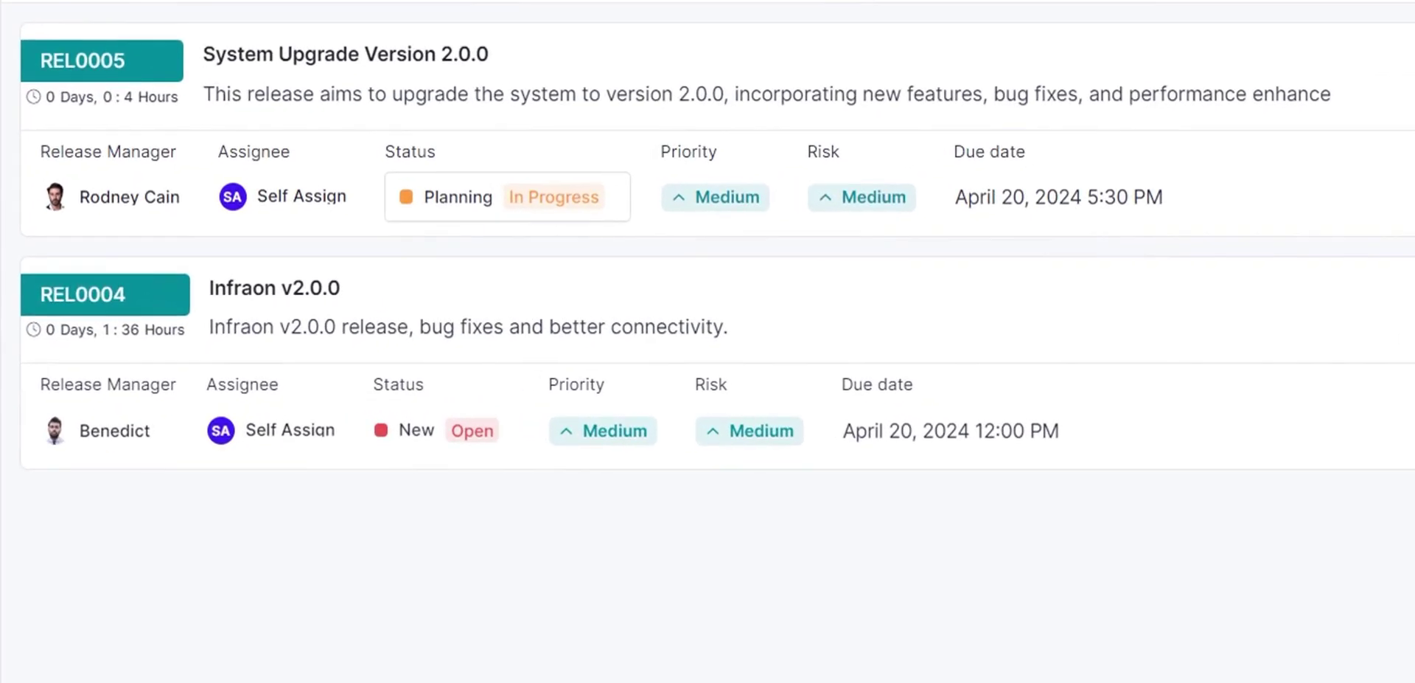
# - Advance the status of System Upgrade Version 2.0.0 to Build Implementation and on to Build Complete
pyautogui.click(528, 201)
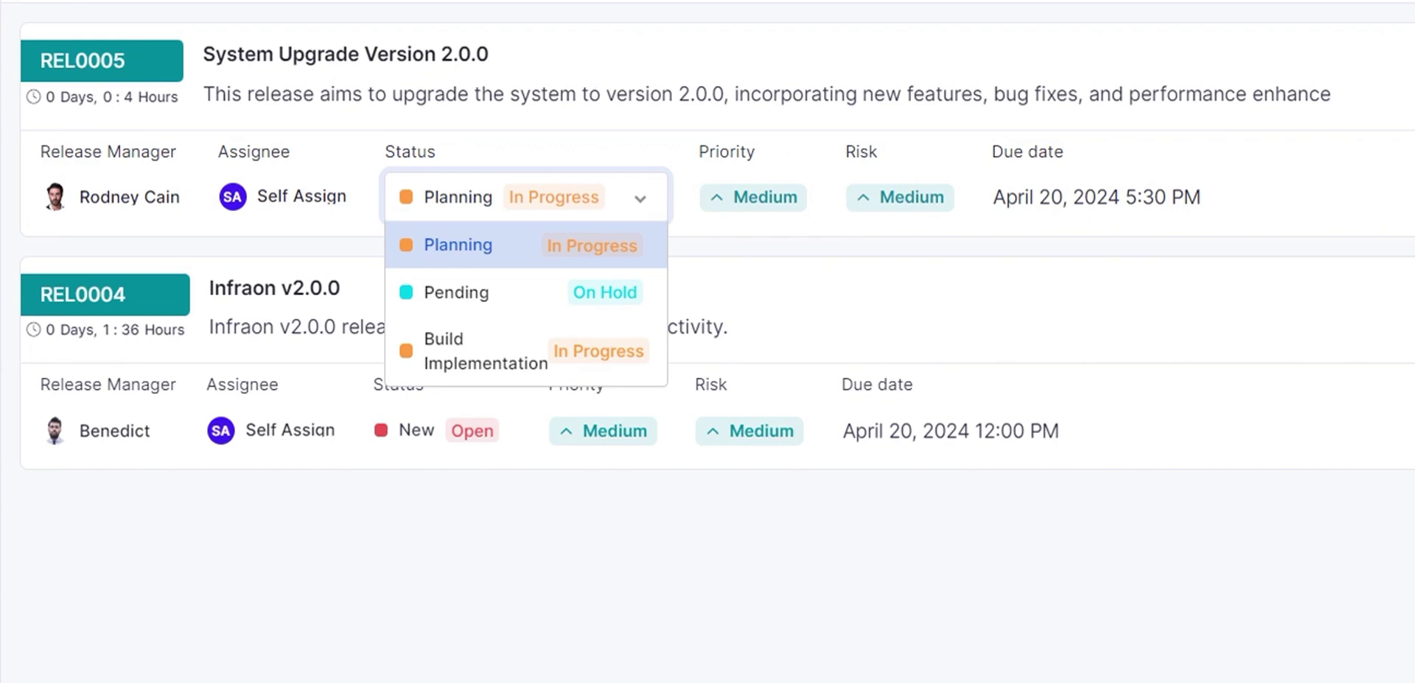
pyautogui.click(487, 351)
pyautogui.click(556, 197)
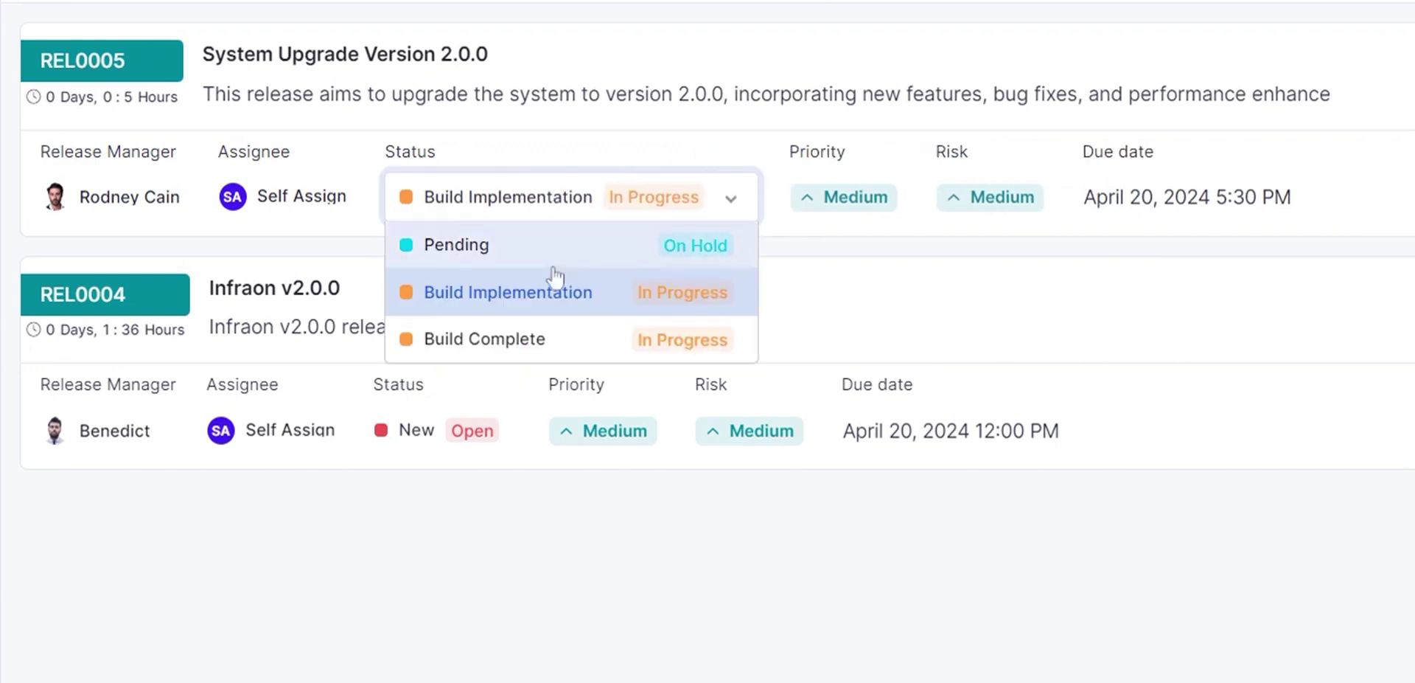
pyautogui.click(523, 339)
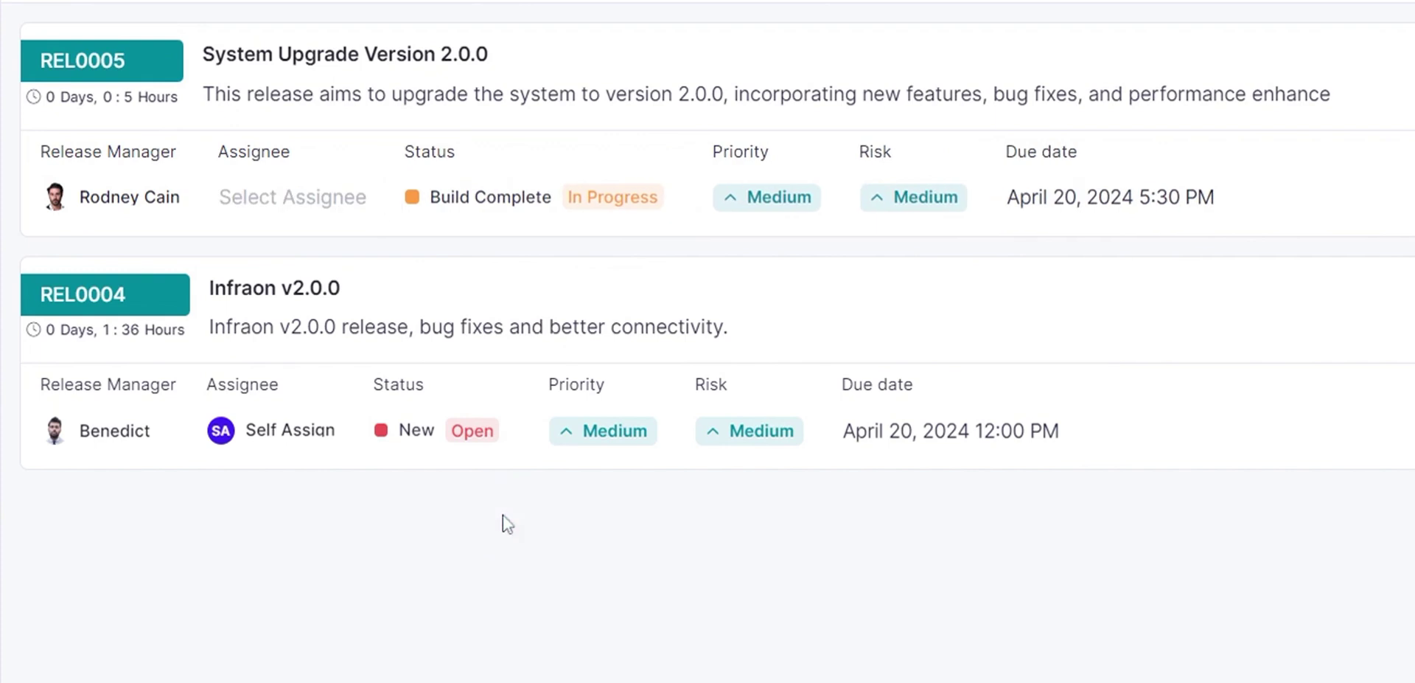
pyautogui.click(557, 564)
# - Start a new task in release REL0005 titled "To deploy the bug fixes" with Critical priority
pyautogui.click(103, 61)
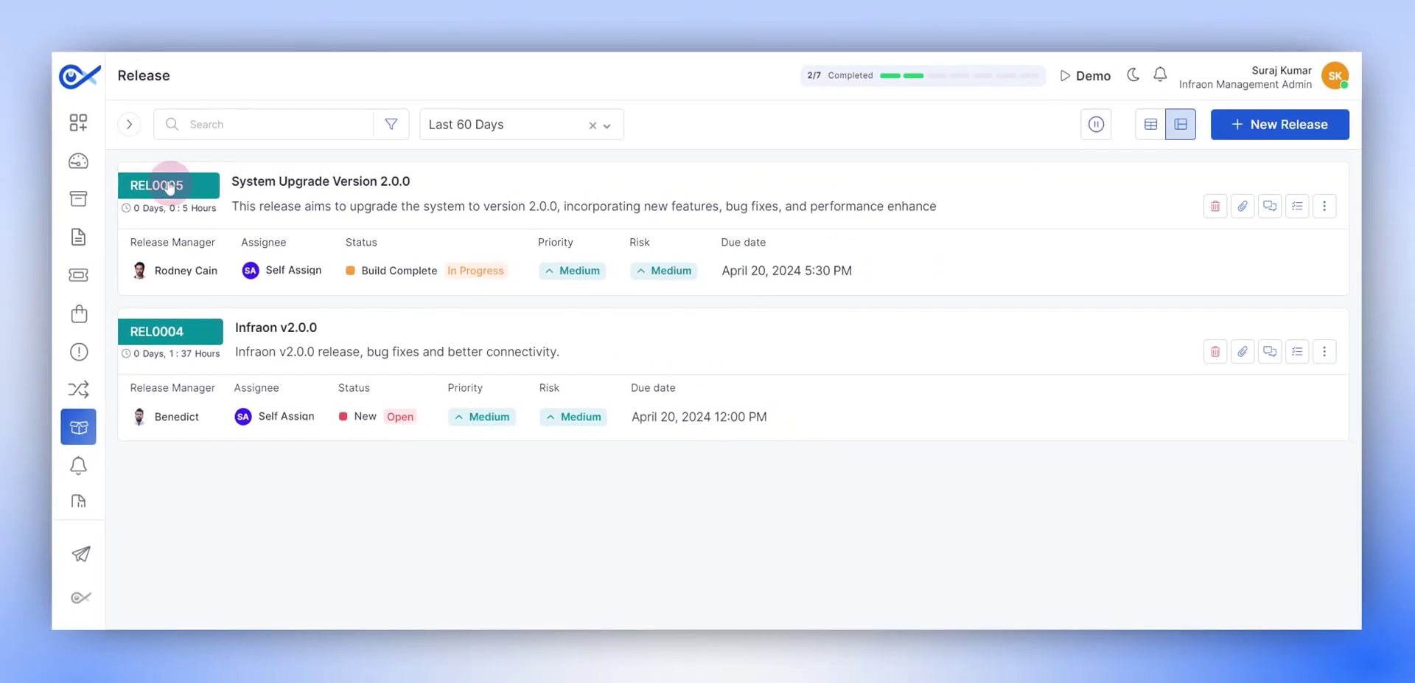
pyautogui.click(168, 233)
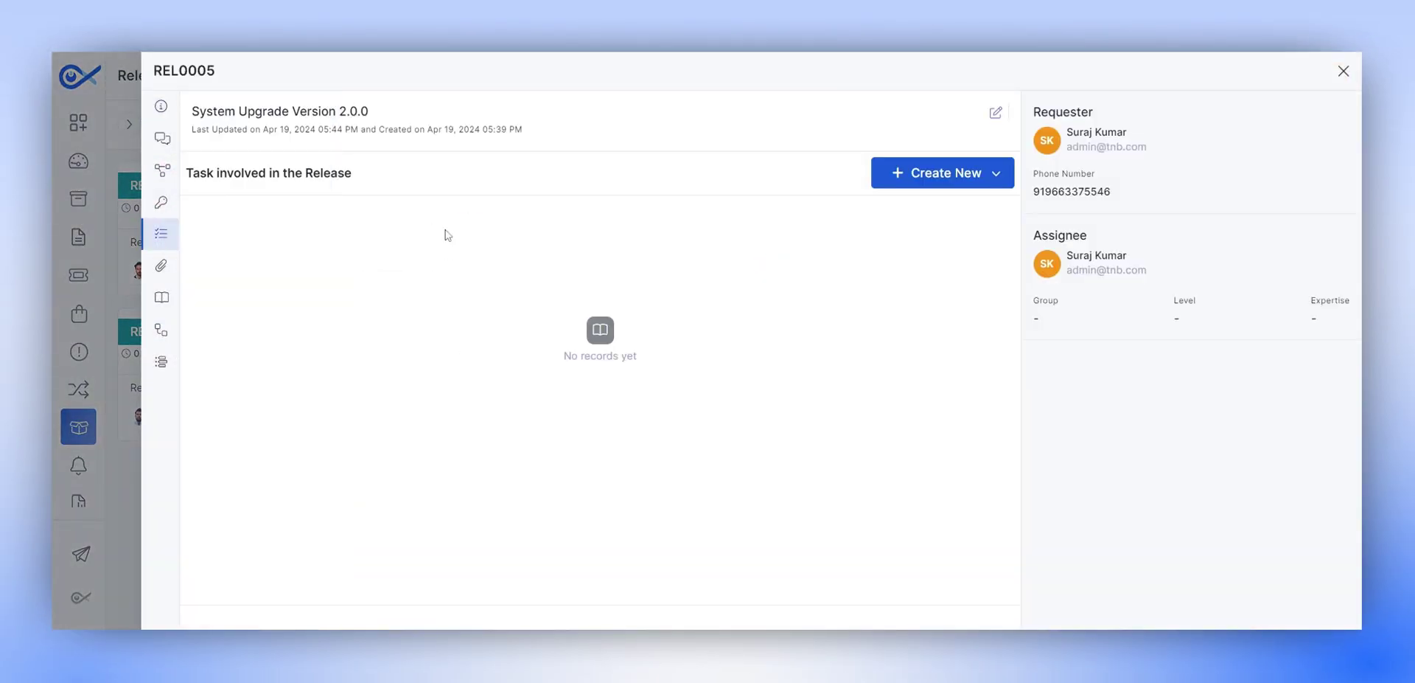
pyautogui.click(965, 175)
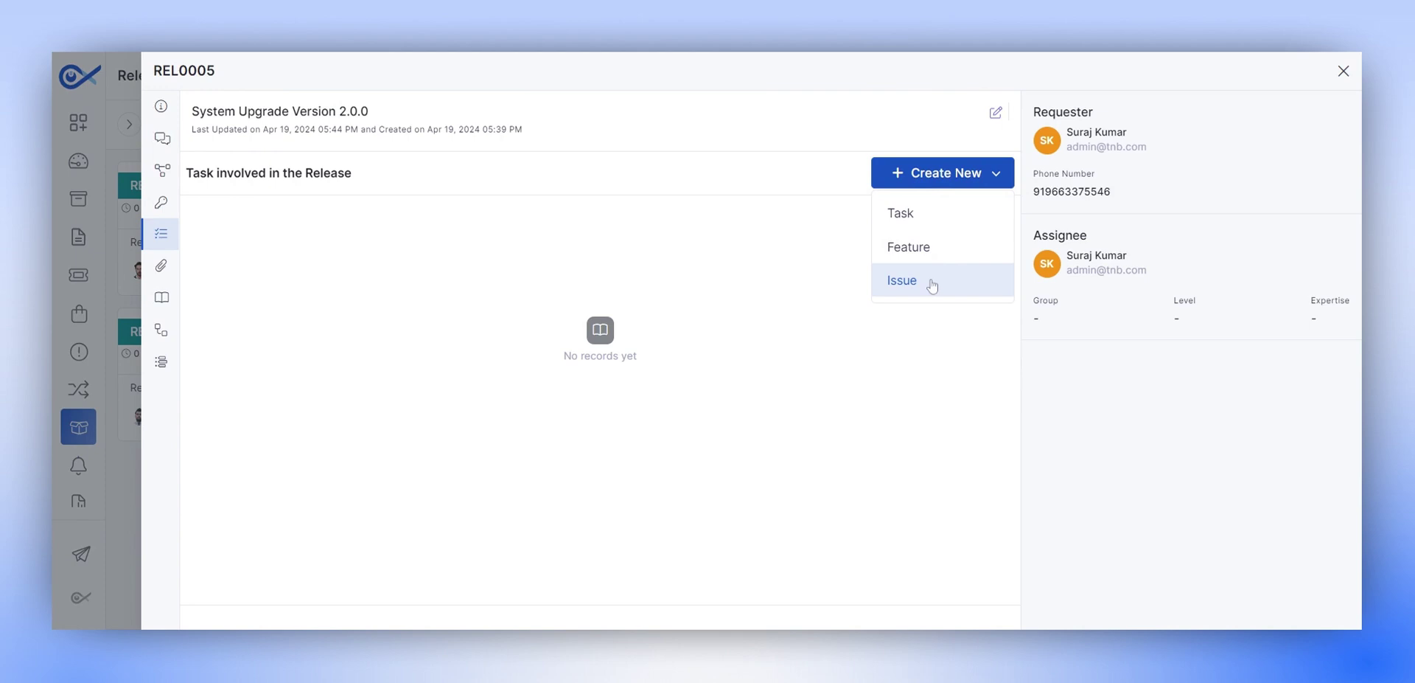
pyautogui.click(802, 238)
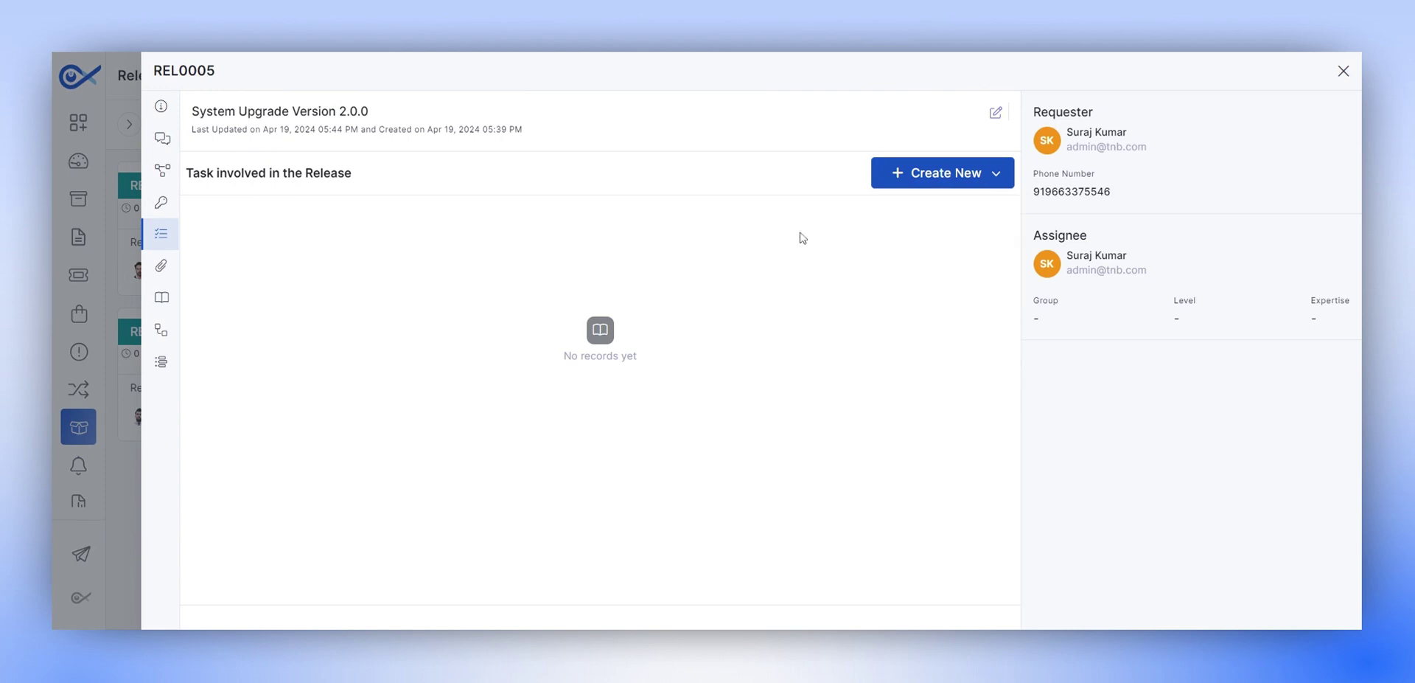
pyautogui.click(921, 173)
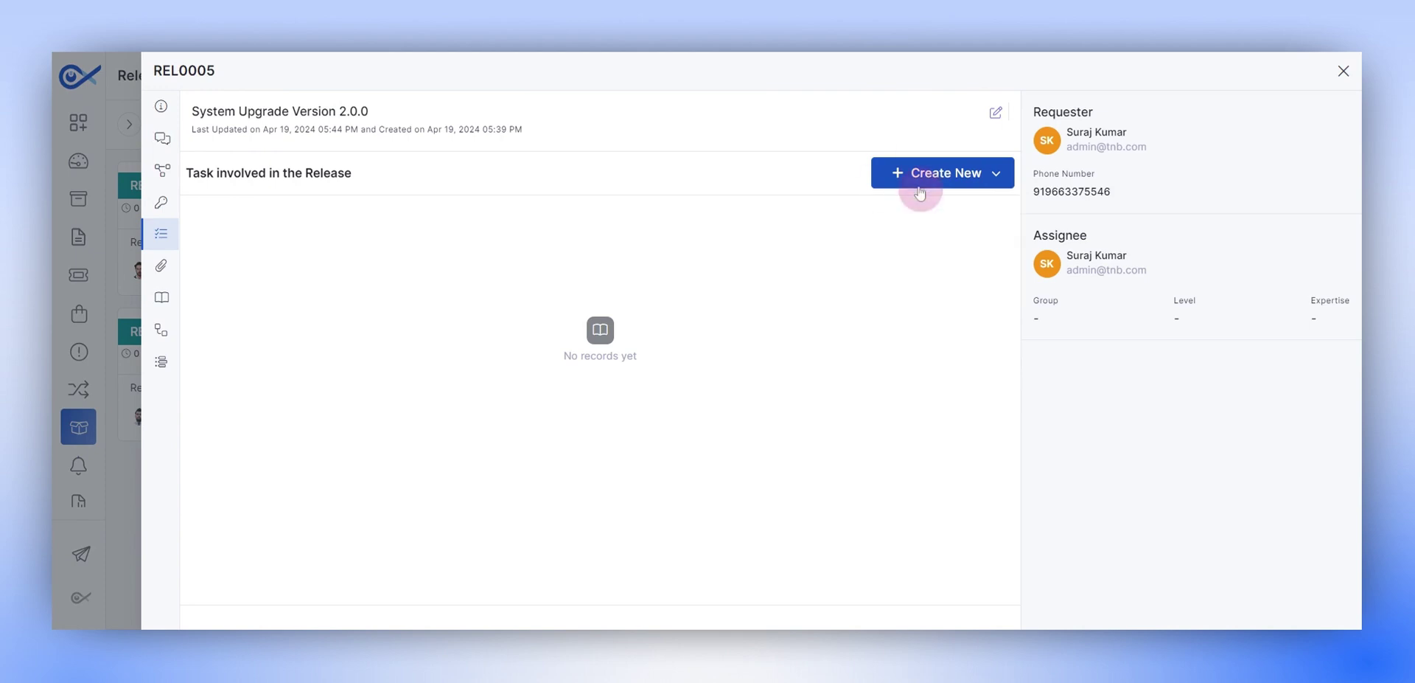
pyautogui.write('To deploy the bug fixes')
# - Set the task's due date to April 19, 2024 12:00 PM and choose its assignee
pyautogui.click(1238, 177)
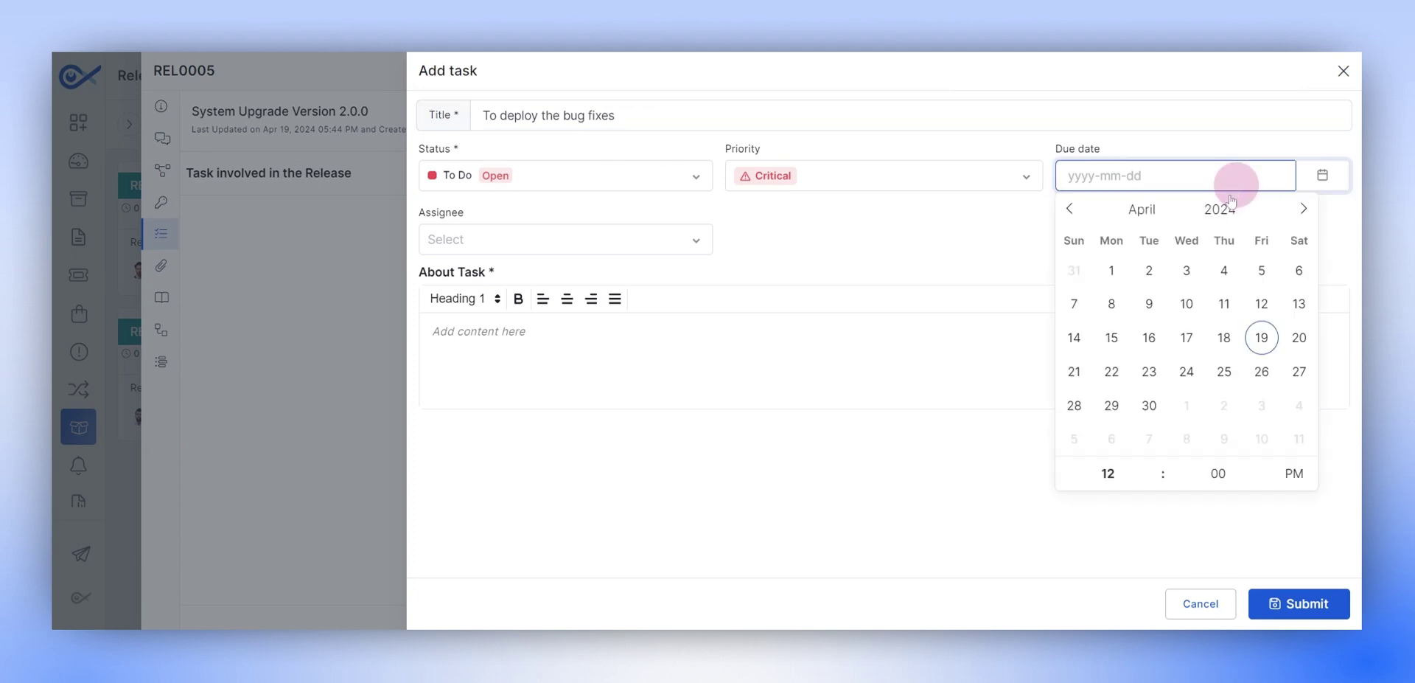
pyautogui.click(1264, 339)
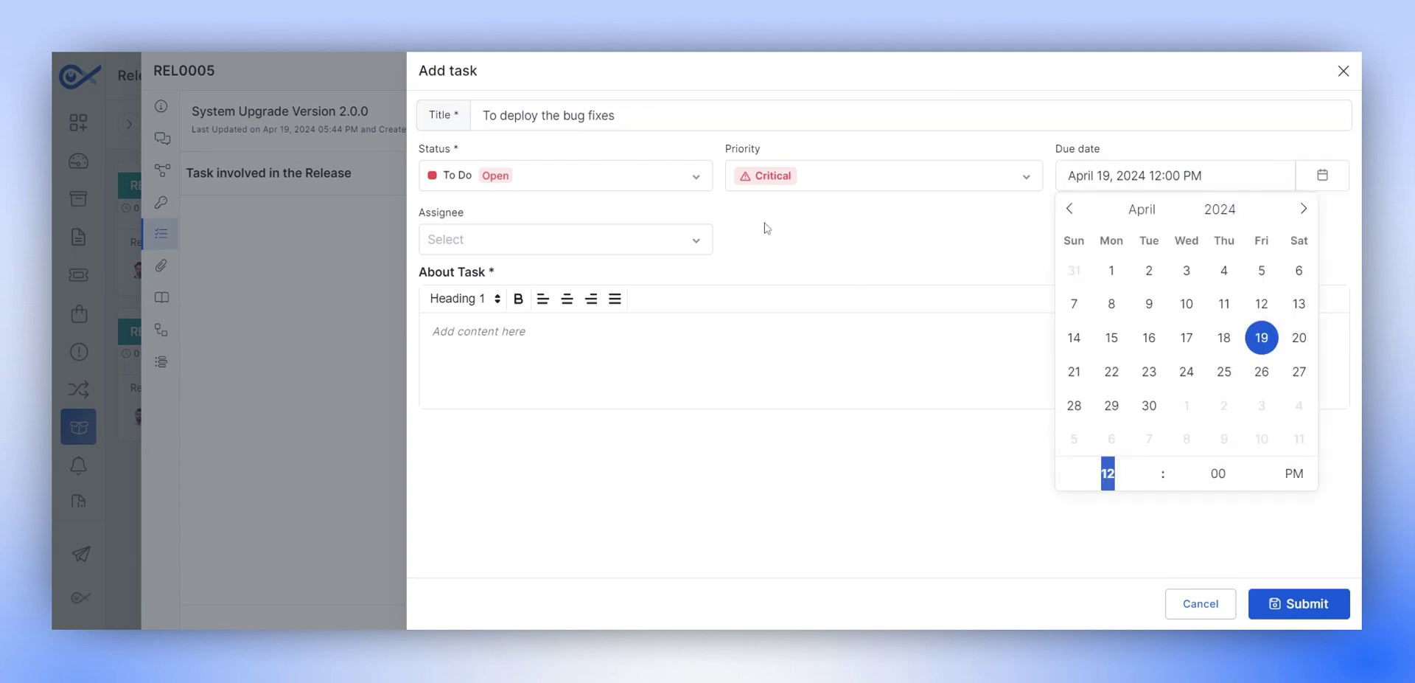
pyautogui.click(679, 238)
pyautogui.scroll(-3, 590, 320)
pyautogui.click(561, 357)
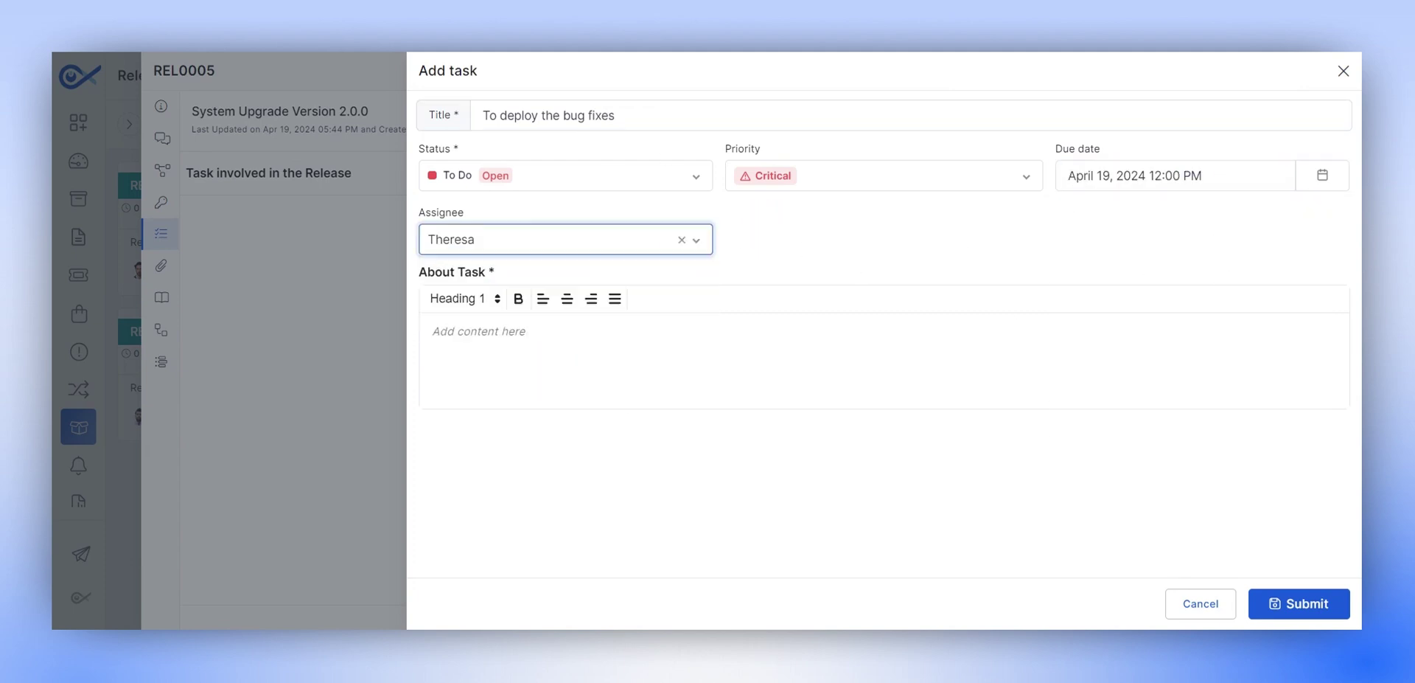
# - Describe the task as "Deploy the bug fixes issues.", submit it, and return to the release list
pyautogui.click(479, 331)
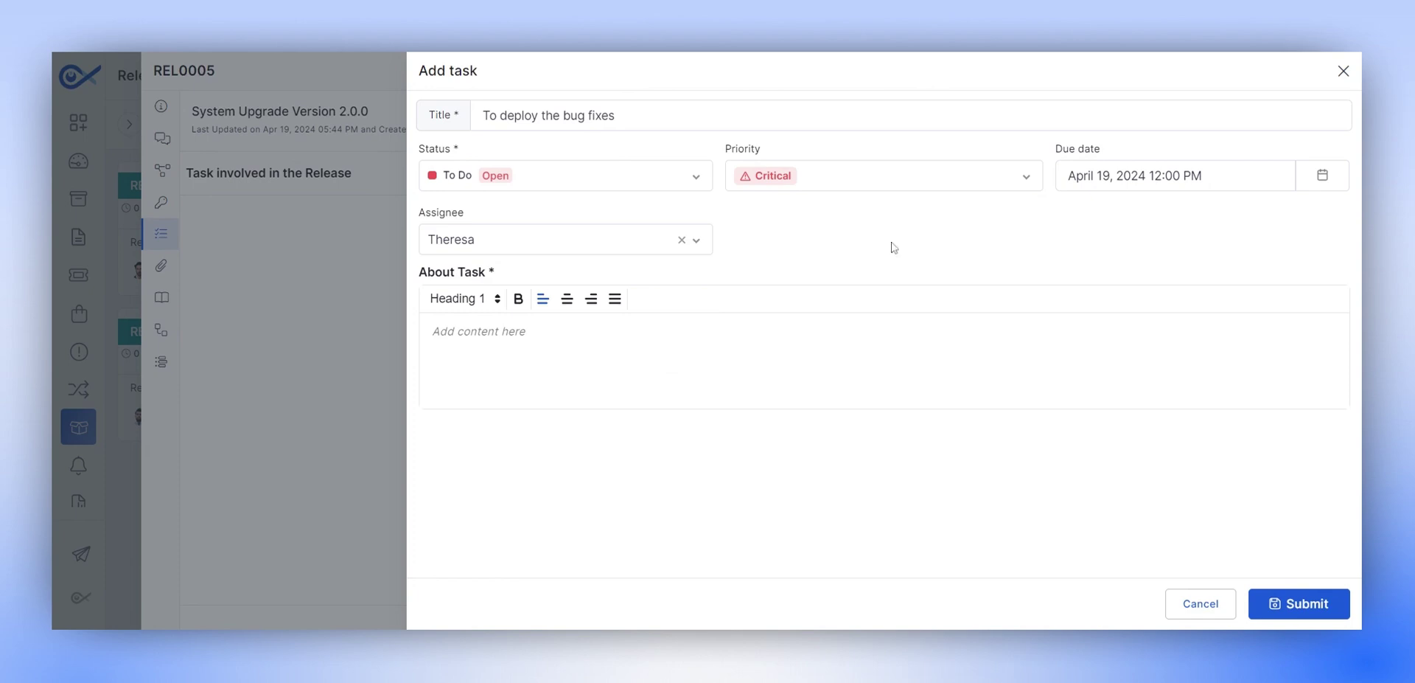
pyautogui.write('Deploy the bug fixes issues.')
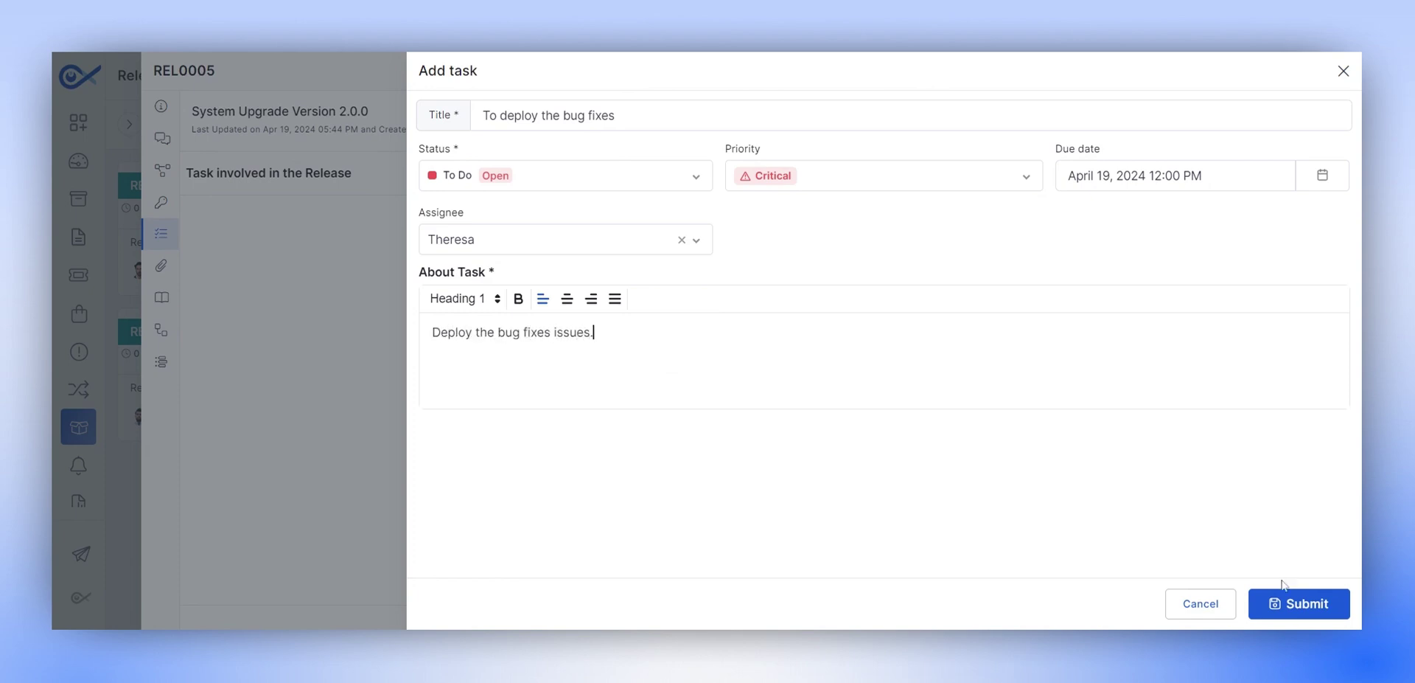
pyautogui.click(1296, 602)
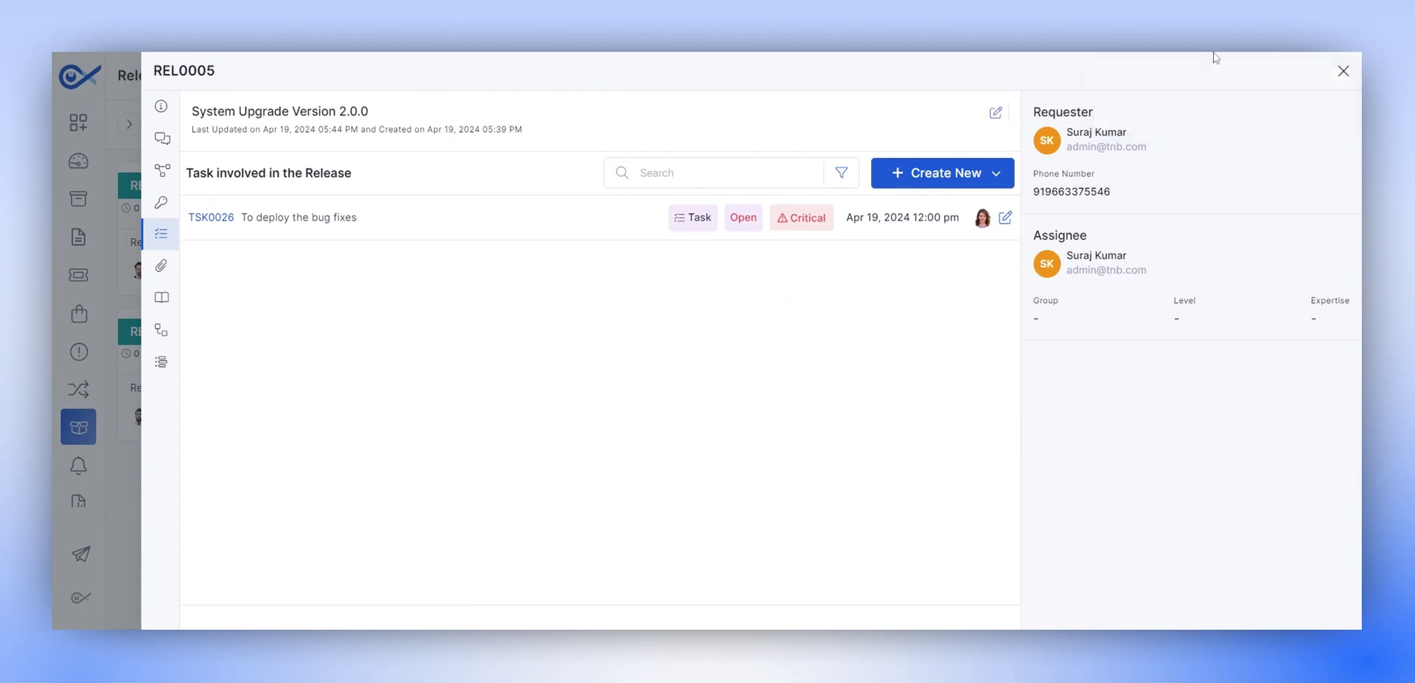
pyautogui.press('Escape')
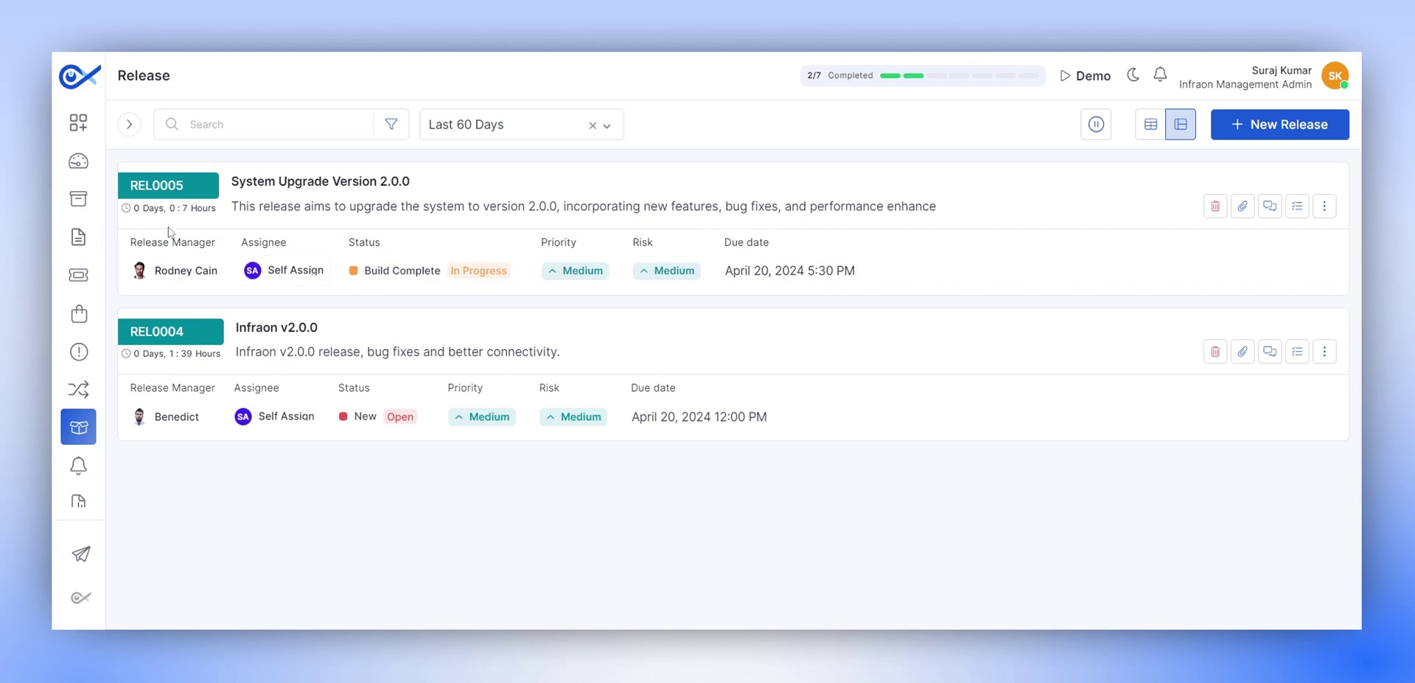
# - Check the status of the bug-fix deployment task in REL0005 and return to the release list
pyautogui.click(147, 193)
pyautogui.click(203, 233)
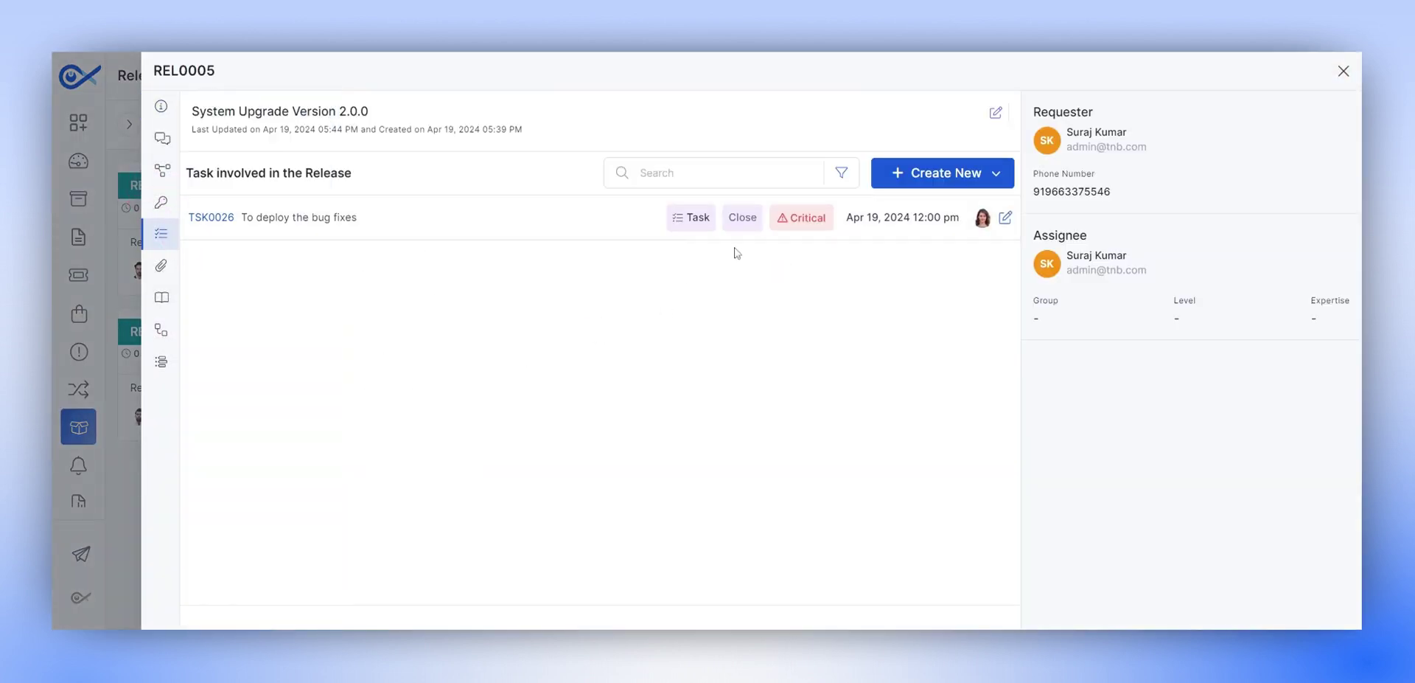
pyautogui.click(1344, 71)
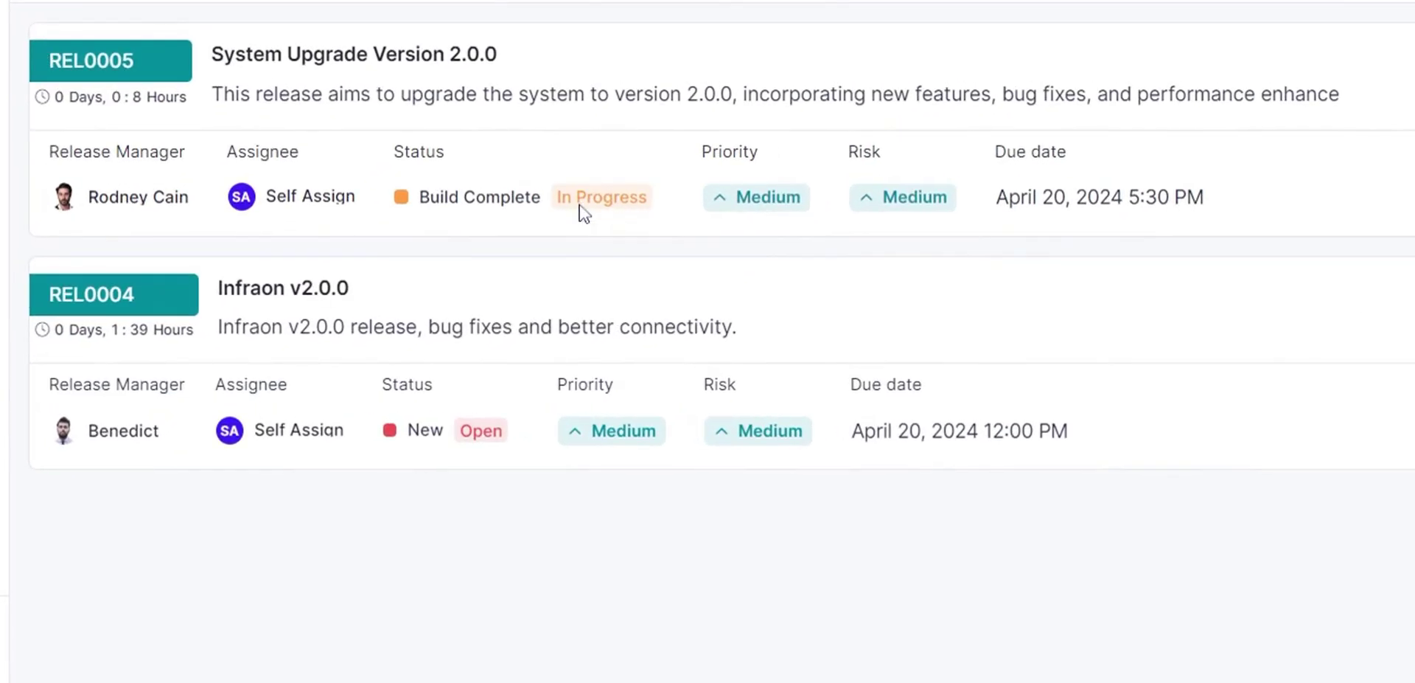
# - Advance the status of System Upgrade Version 2.0.0 to Testing and on to Test Release
pyautogui.click(584, 214)
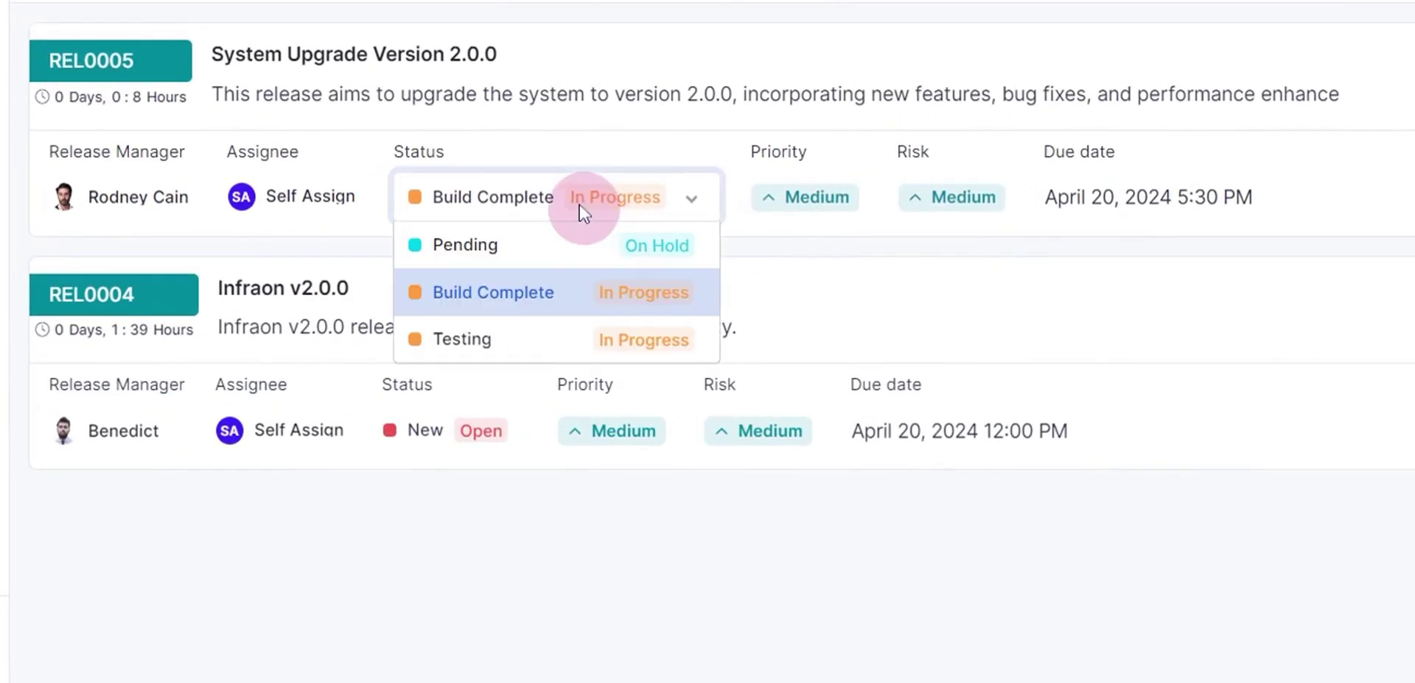
pyautogui.click(489, 337)
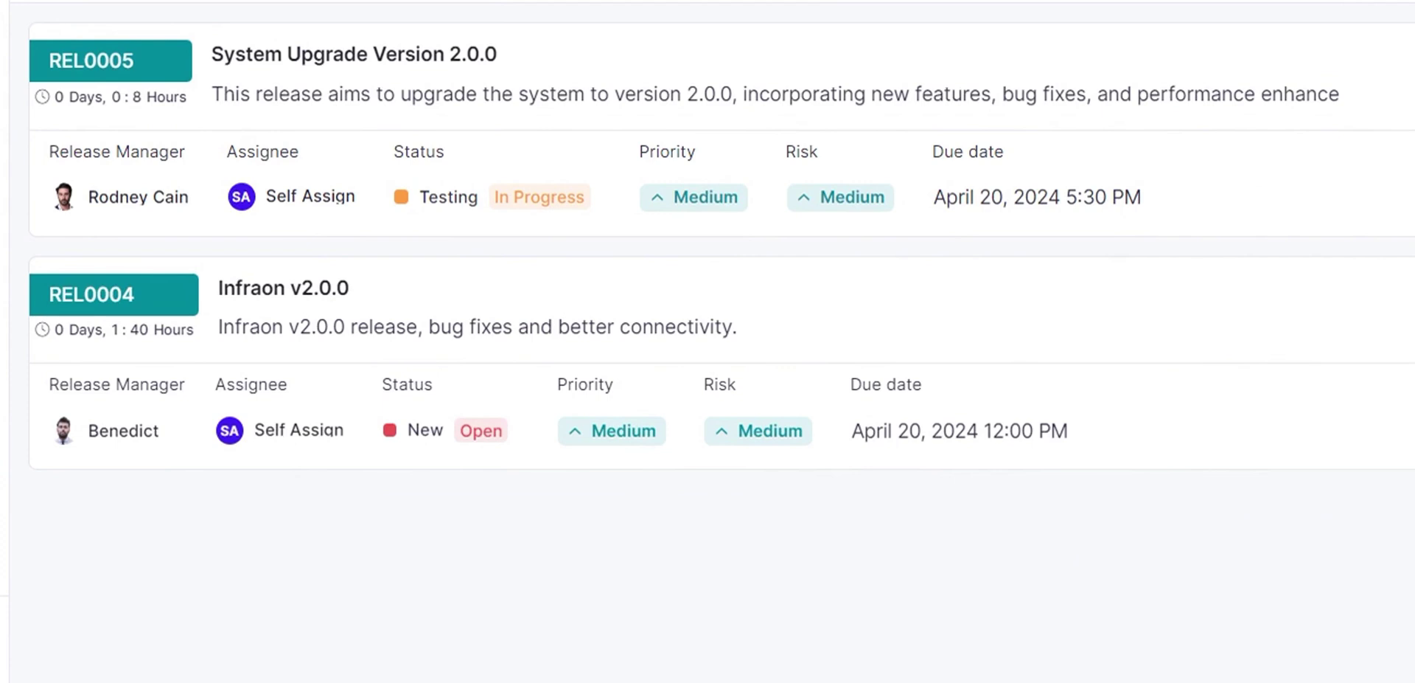
pyautogui.click(475, 197)
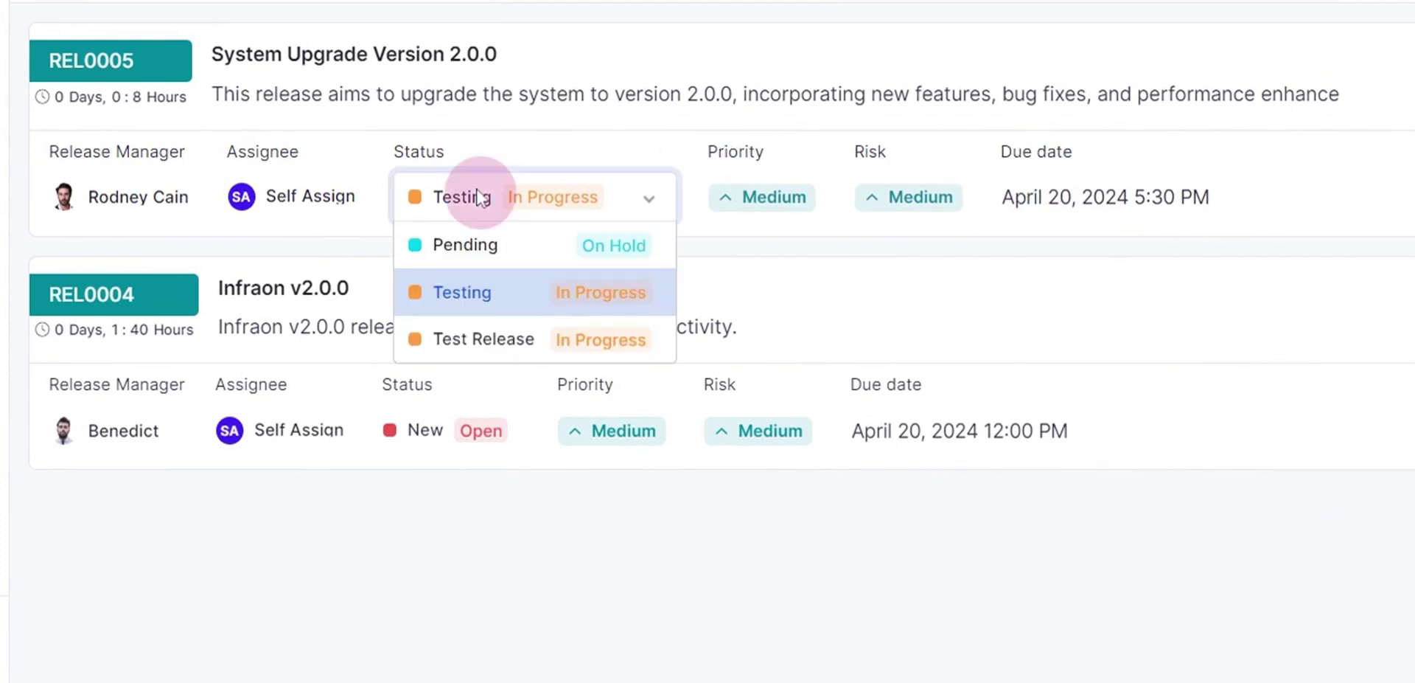
pyautogui.click(479, 340)
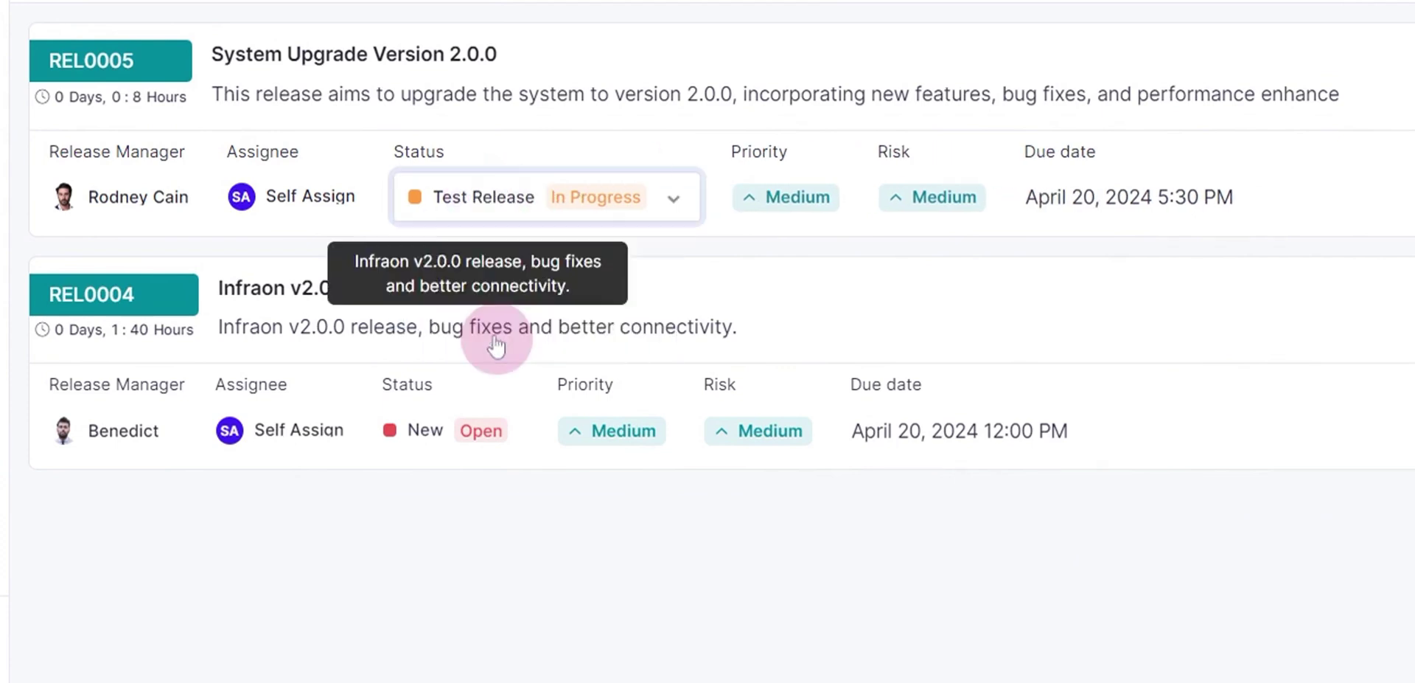
# - Advance the status of System Upgrade Version 2.0.0 to Deployment and on to Rollout
pyautogui.click(572, 206)
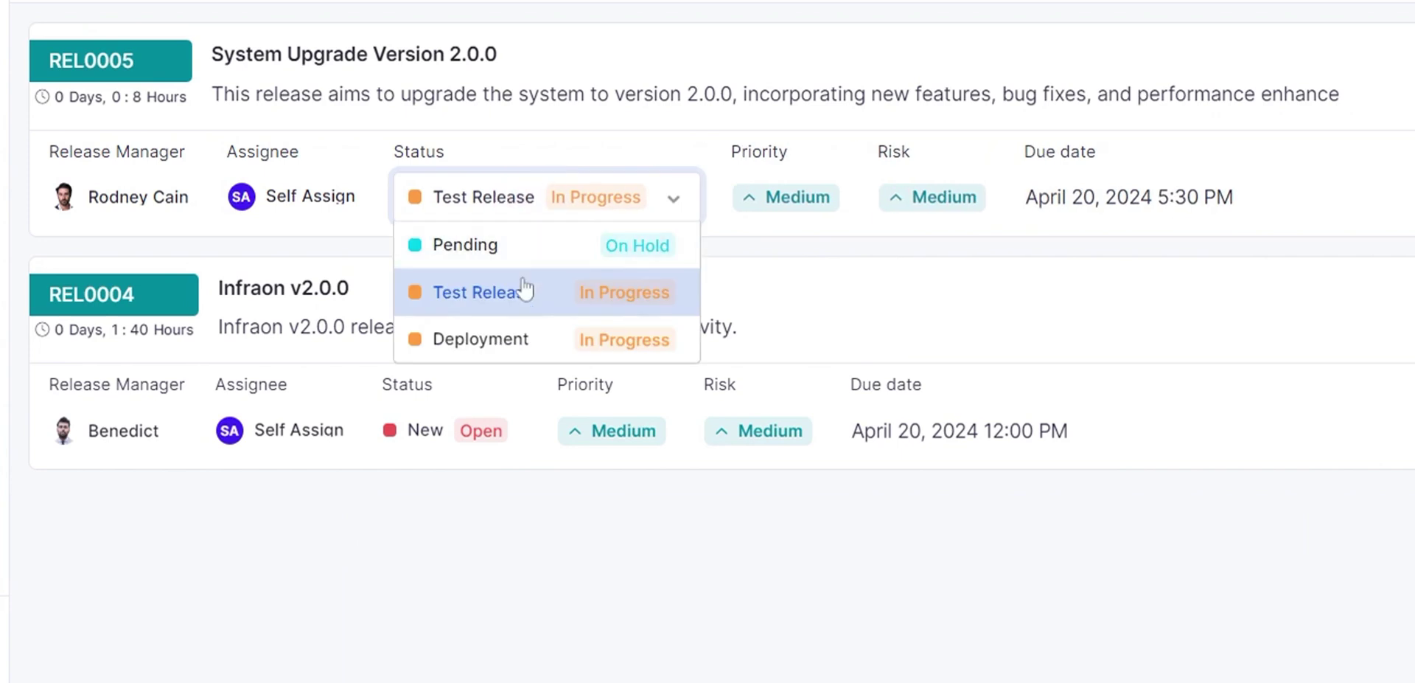
pyautogui.click(492, 343)
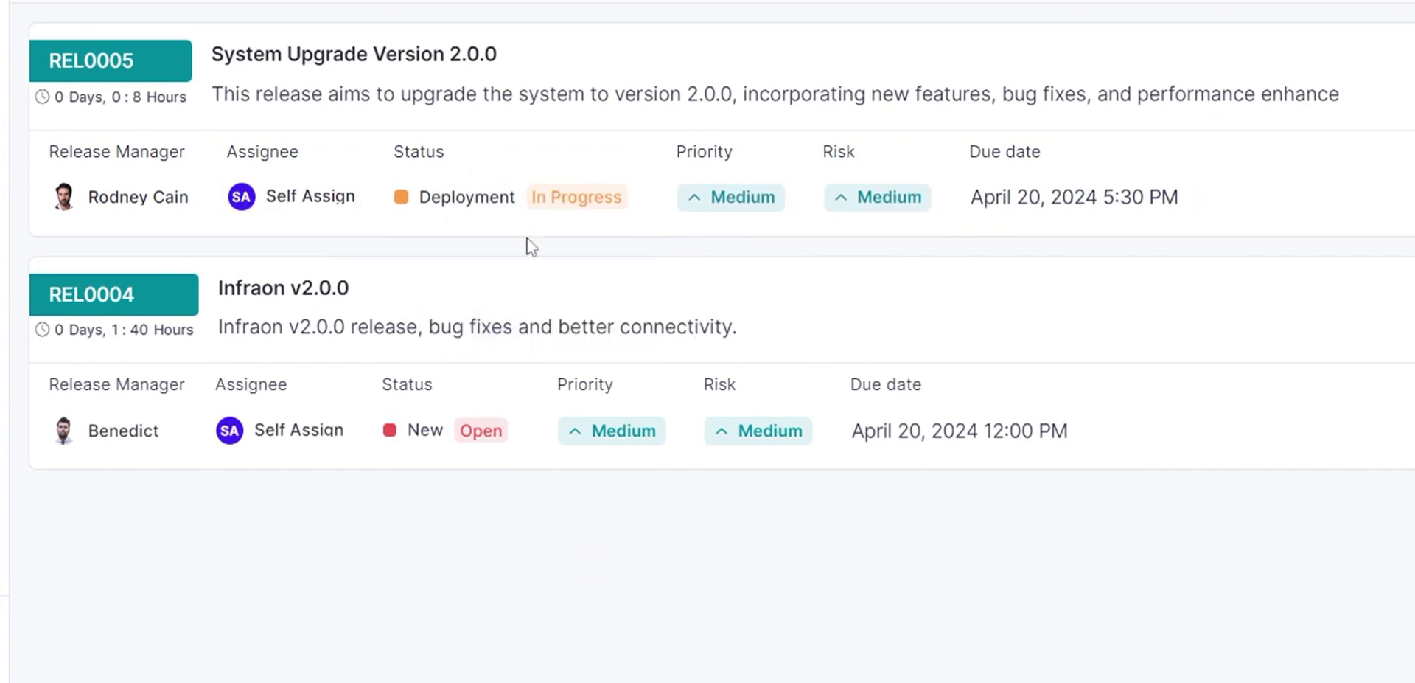
pyautogui.click(512, 210)
pyautogui.click(505, 338)
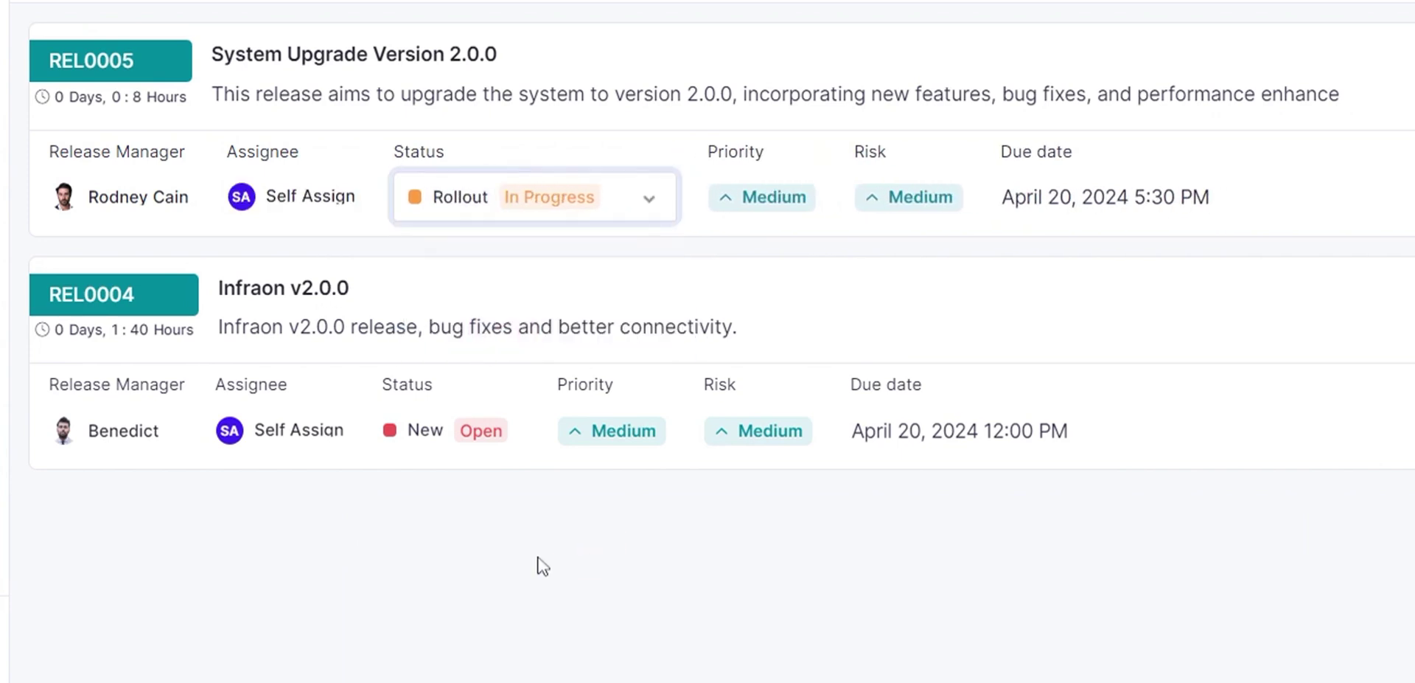
# - Set REL0005's status to Completed and enter the closure note "Release is done, including all the testing."
pyautogui.click(520, 206)
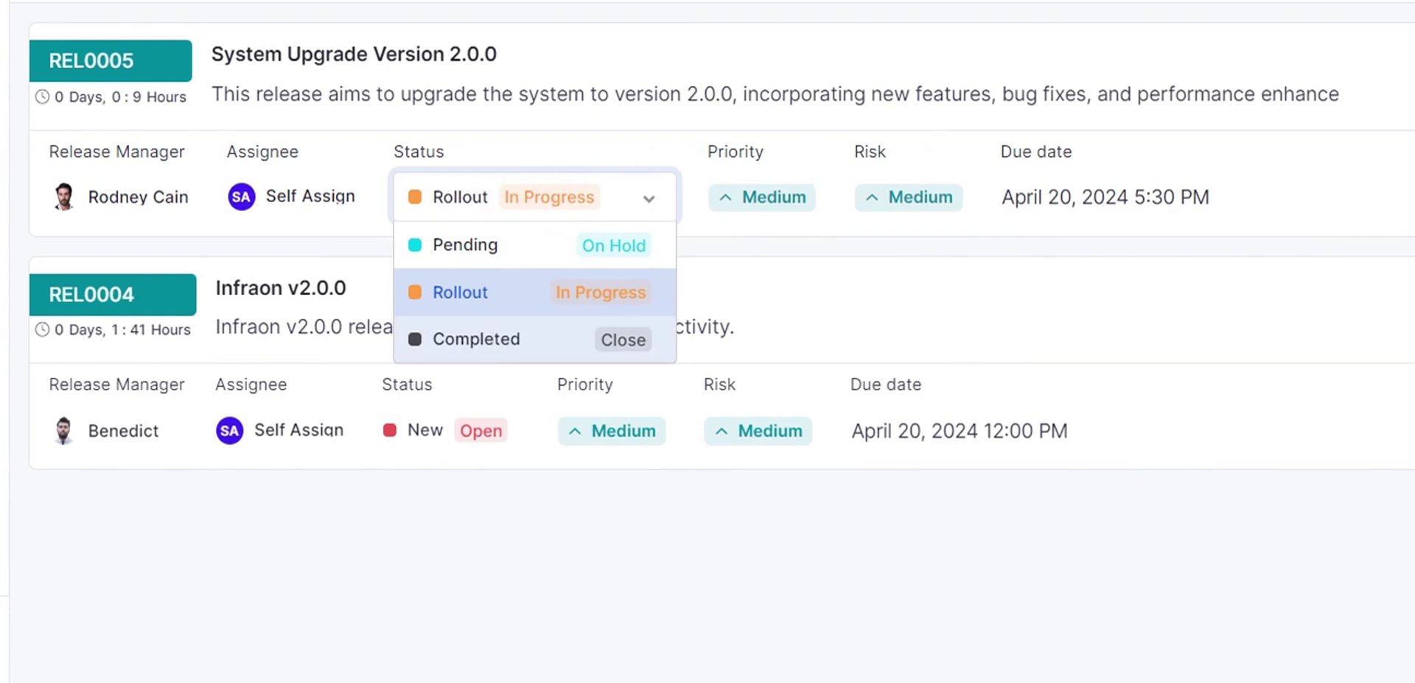
pyautogui.click(477, 339)
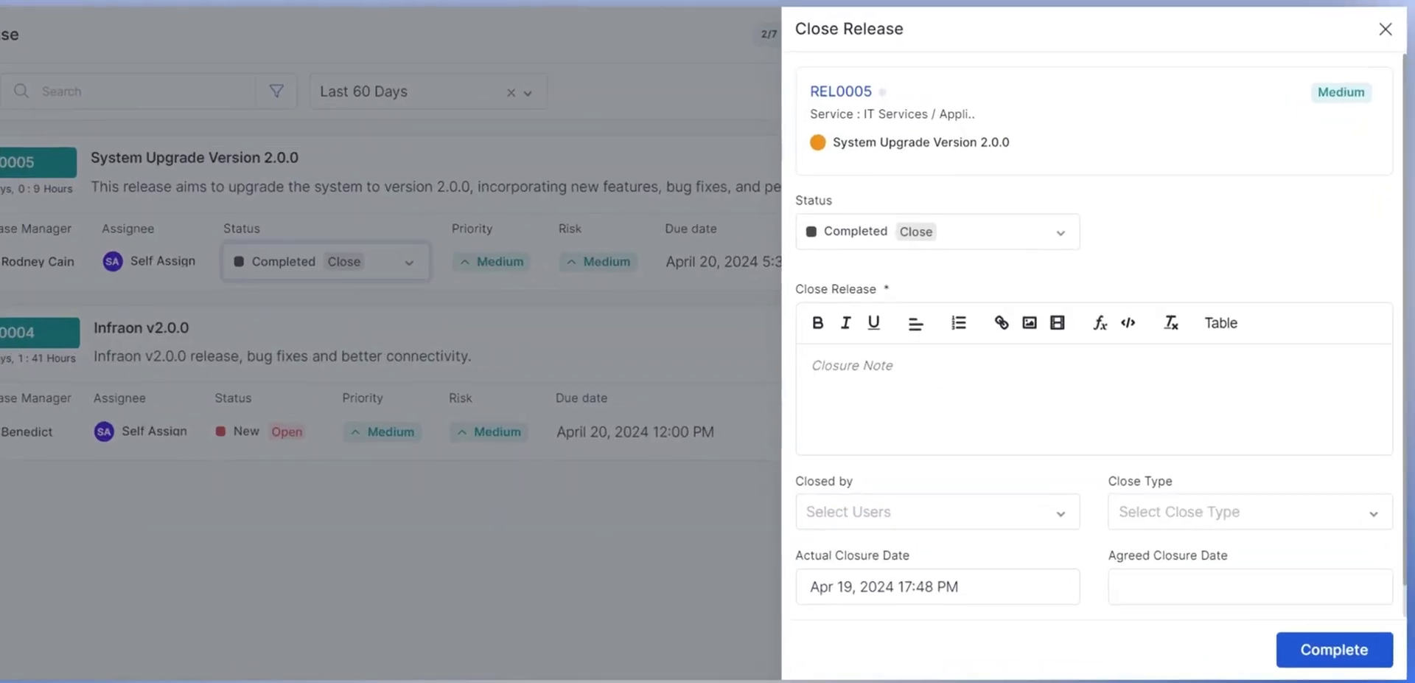
pyautogui.write('Rele')
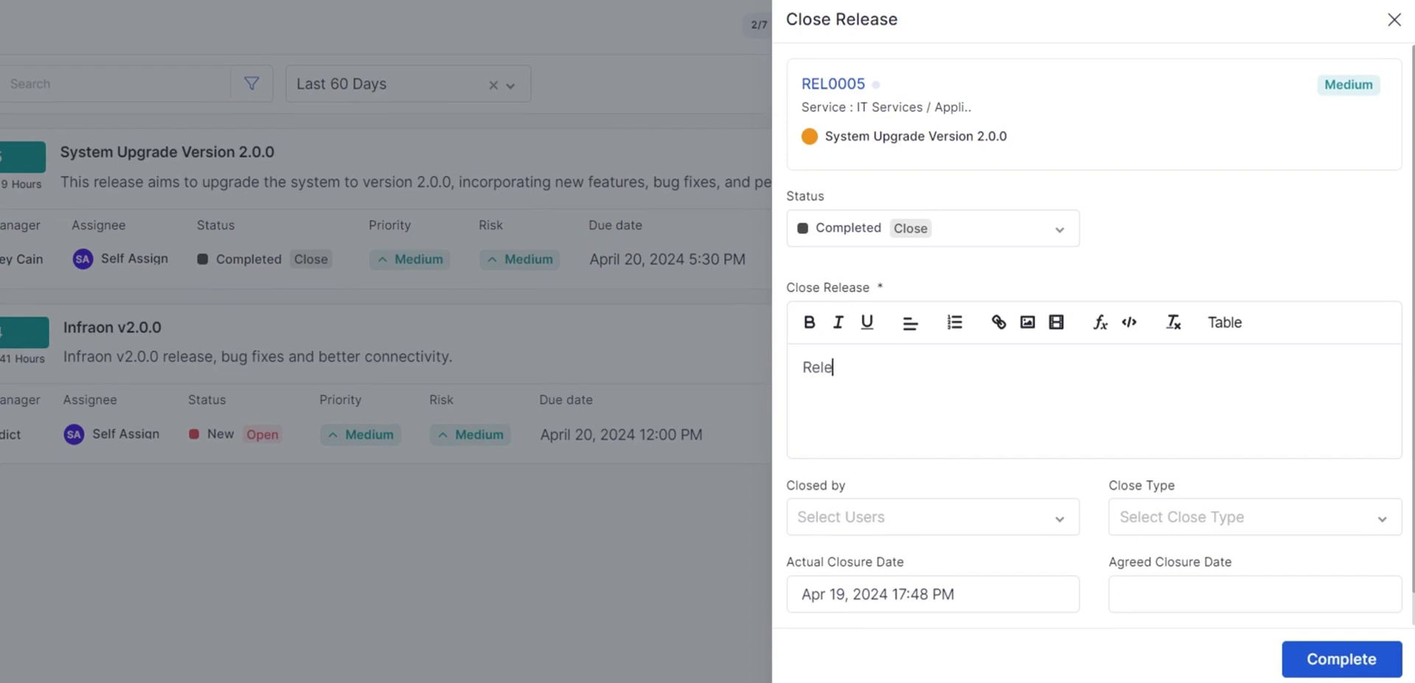
pyautogui.write('ase is done, includi')
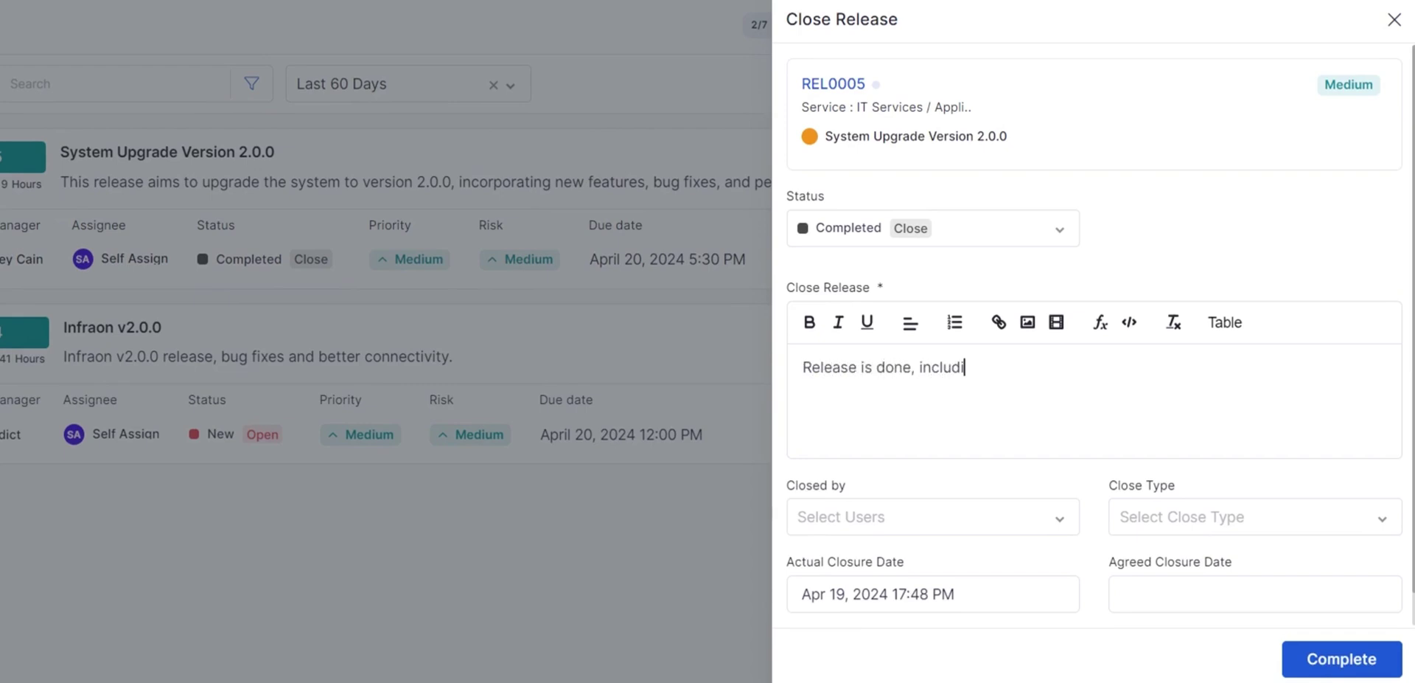
pyautogui.write('ng all the testing')
# - Select the user who closed the release, set the close type to Solved, and complete the closure
pyautogui.click(922, 525)
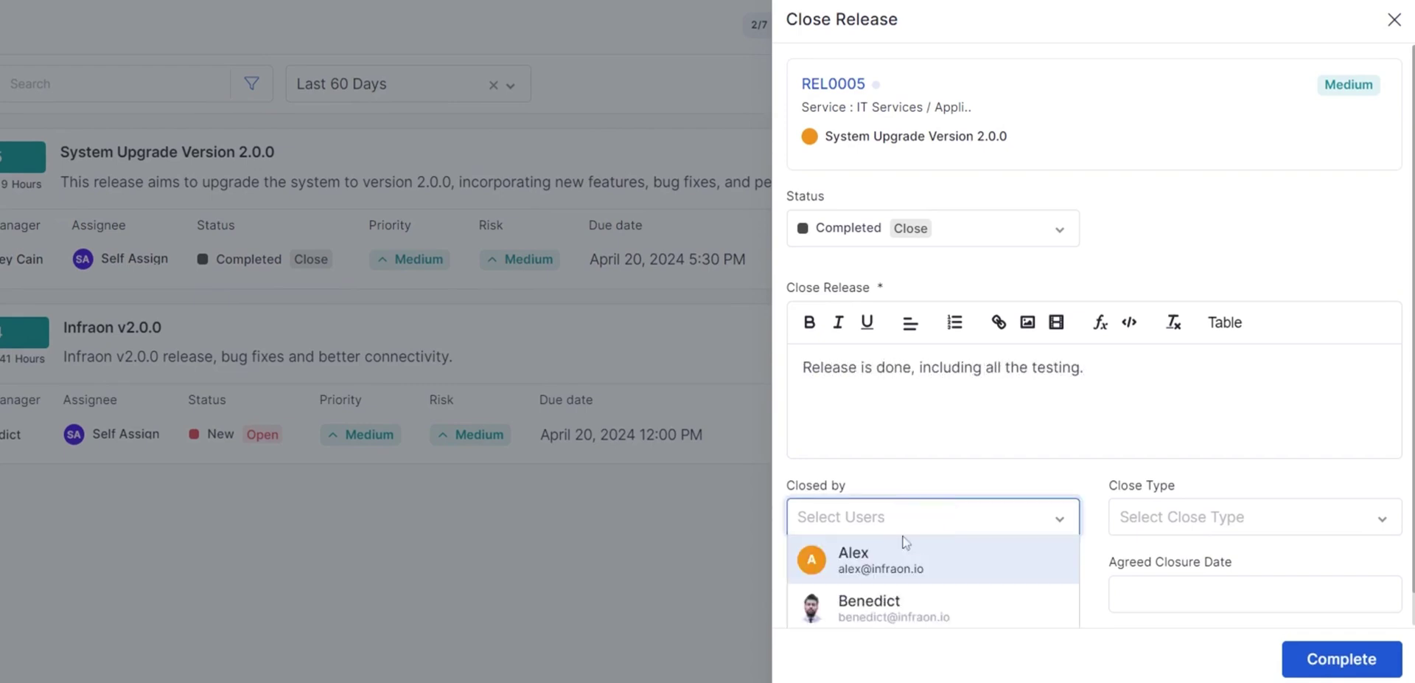
pyautogui.scroll(-5, 907, 560)
pyautogui.click(900, 579)
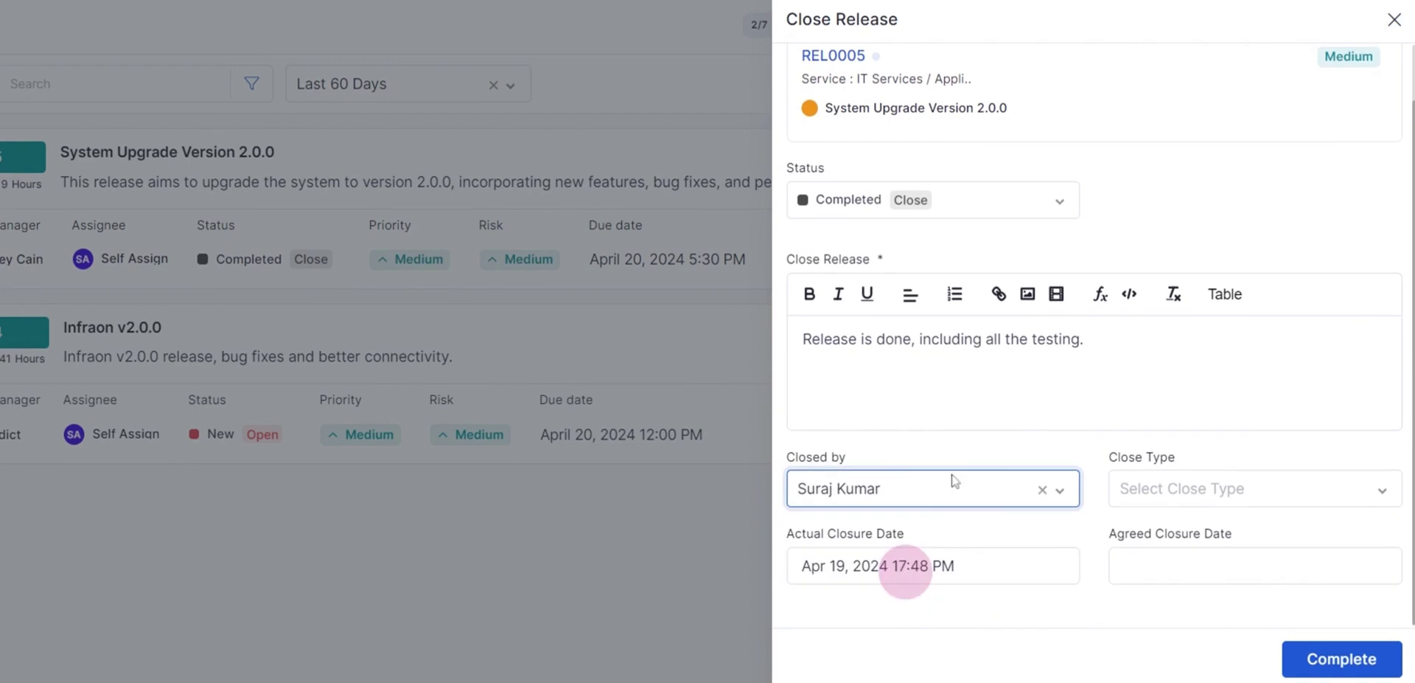
pyautogui.click(1201, 494)
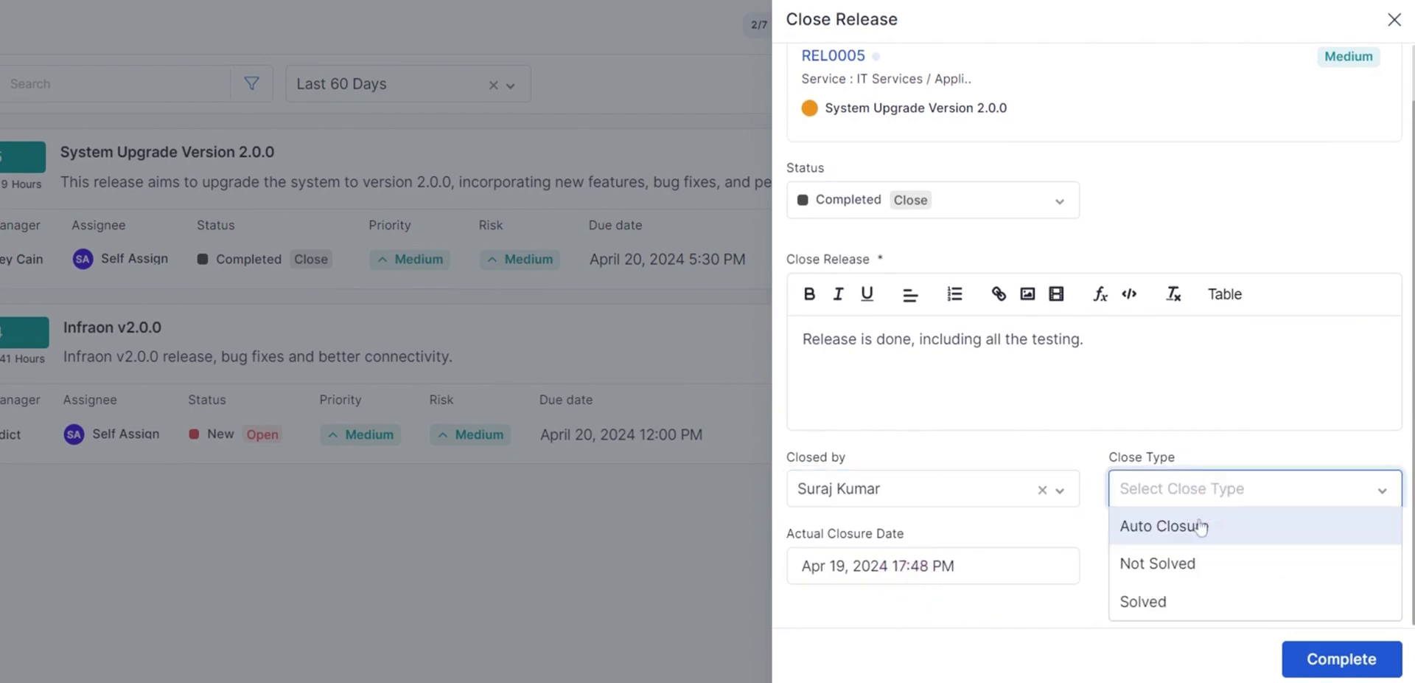
pyautogui.click(1143, 601)
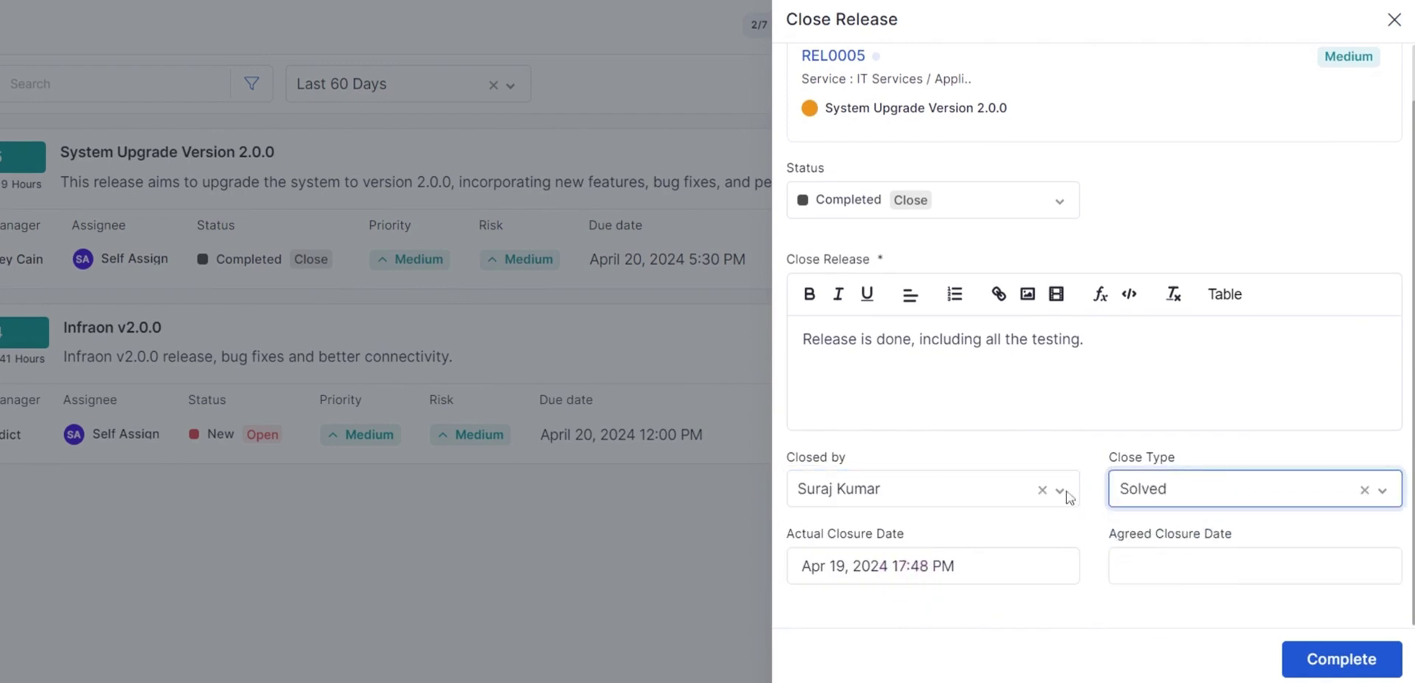
pyautogui.click(1342, 659)
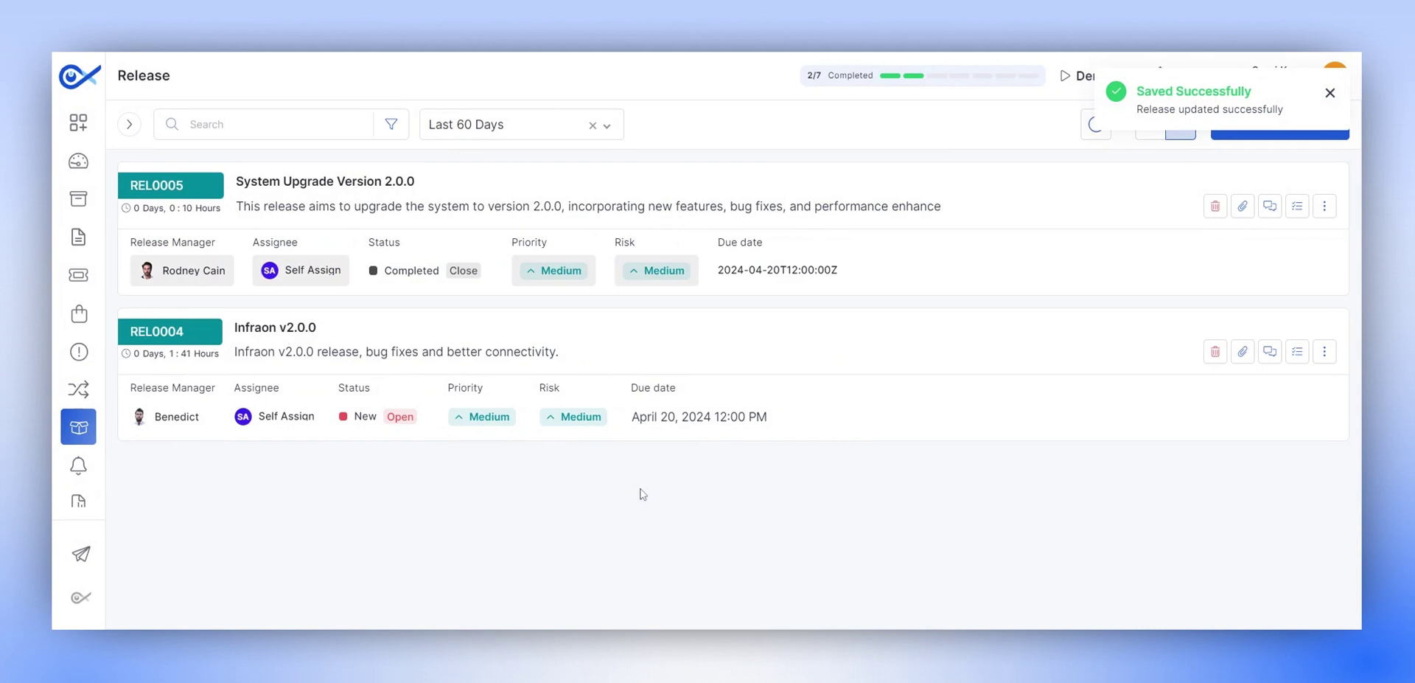